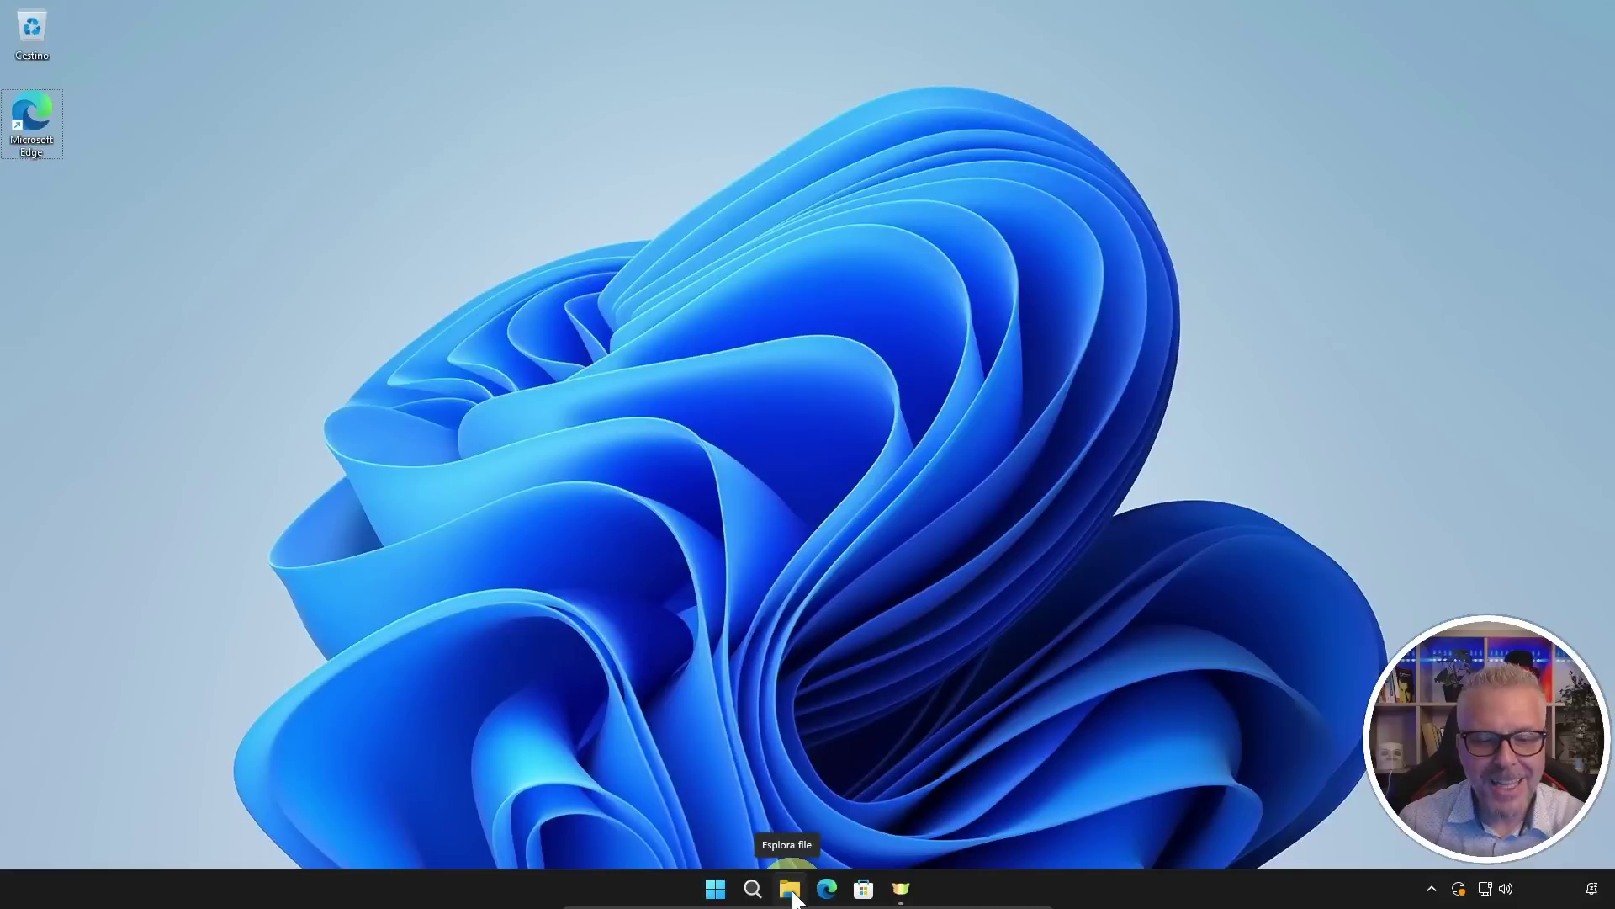
Step: Check the system type of this PC in the device specifications of its system properties
{"action": "left_click", "coordinate": [795, 877]}
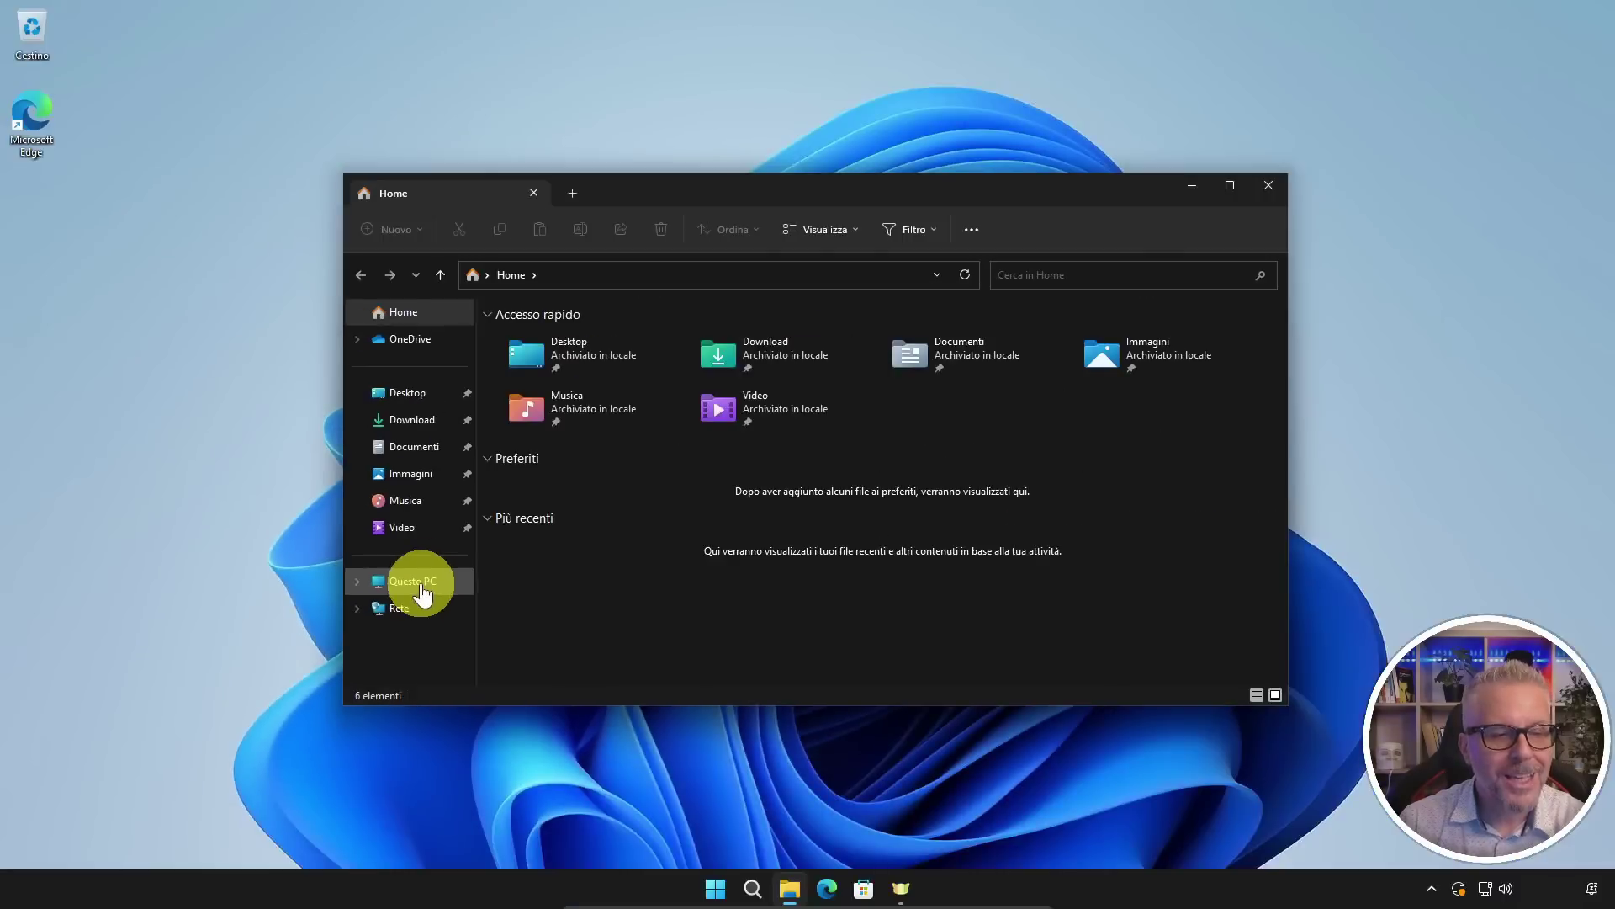
{"action": "right_click", "coordinate": [446, 585]}
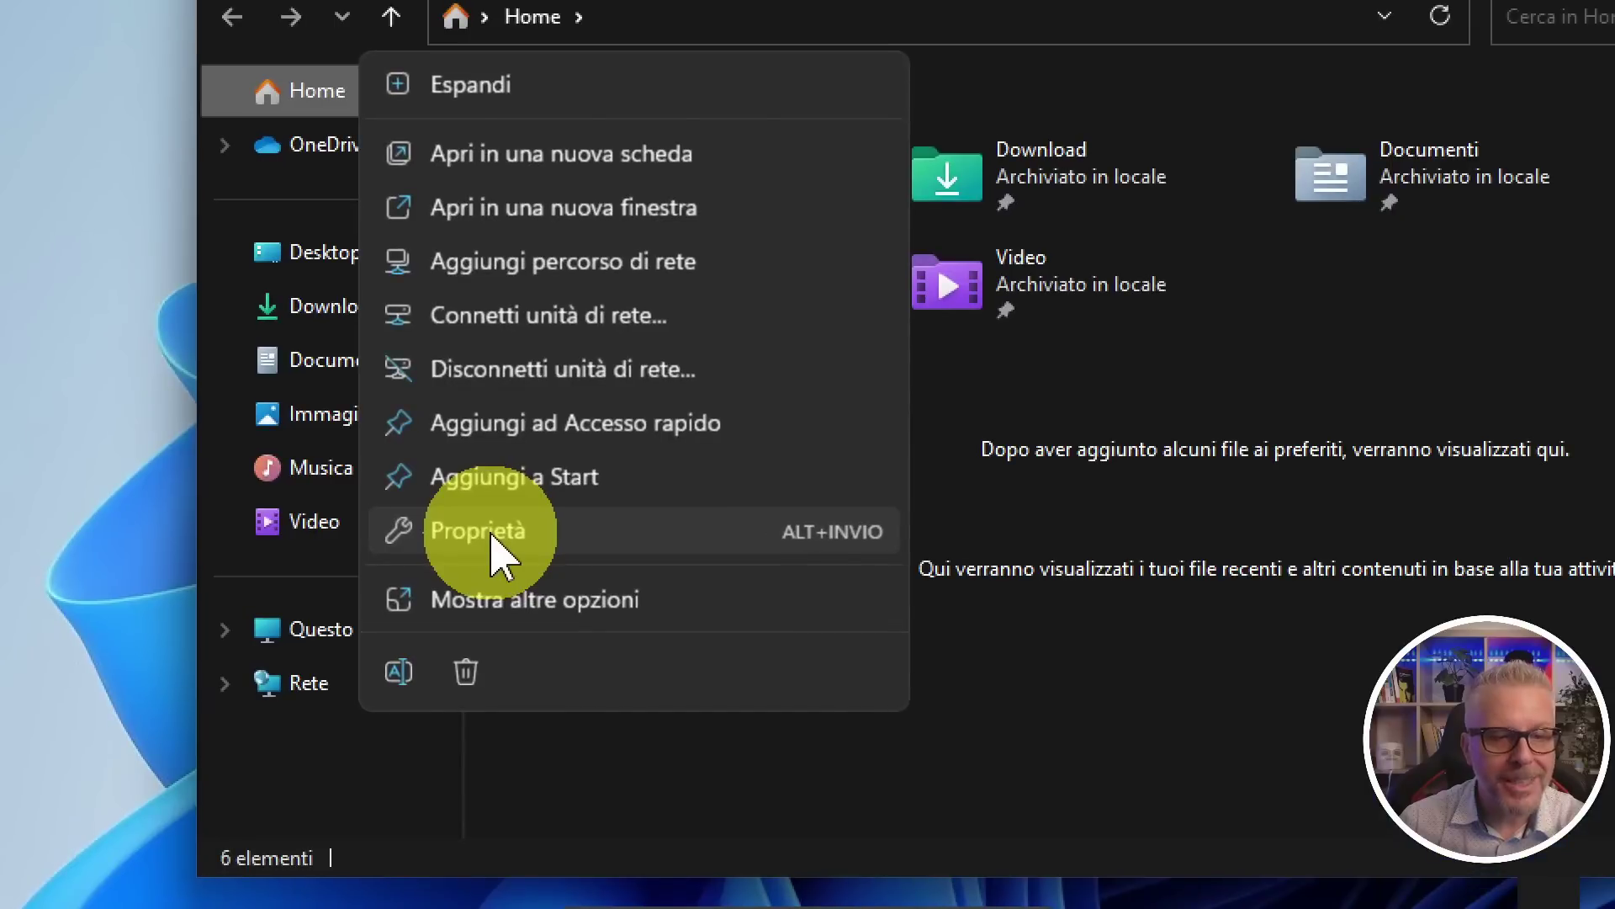
{"action": "left_click", "coordinate": [492, 538]}
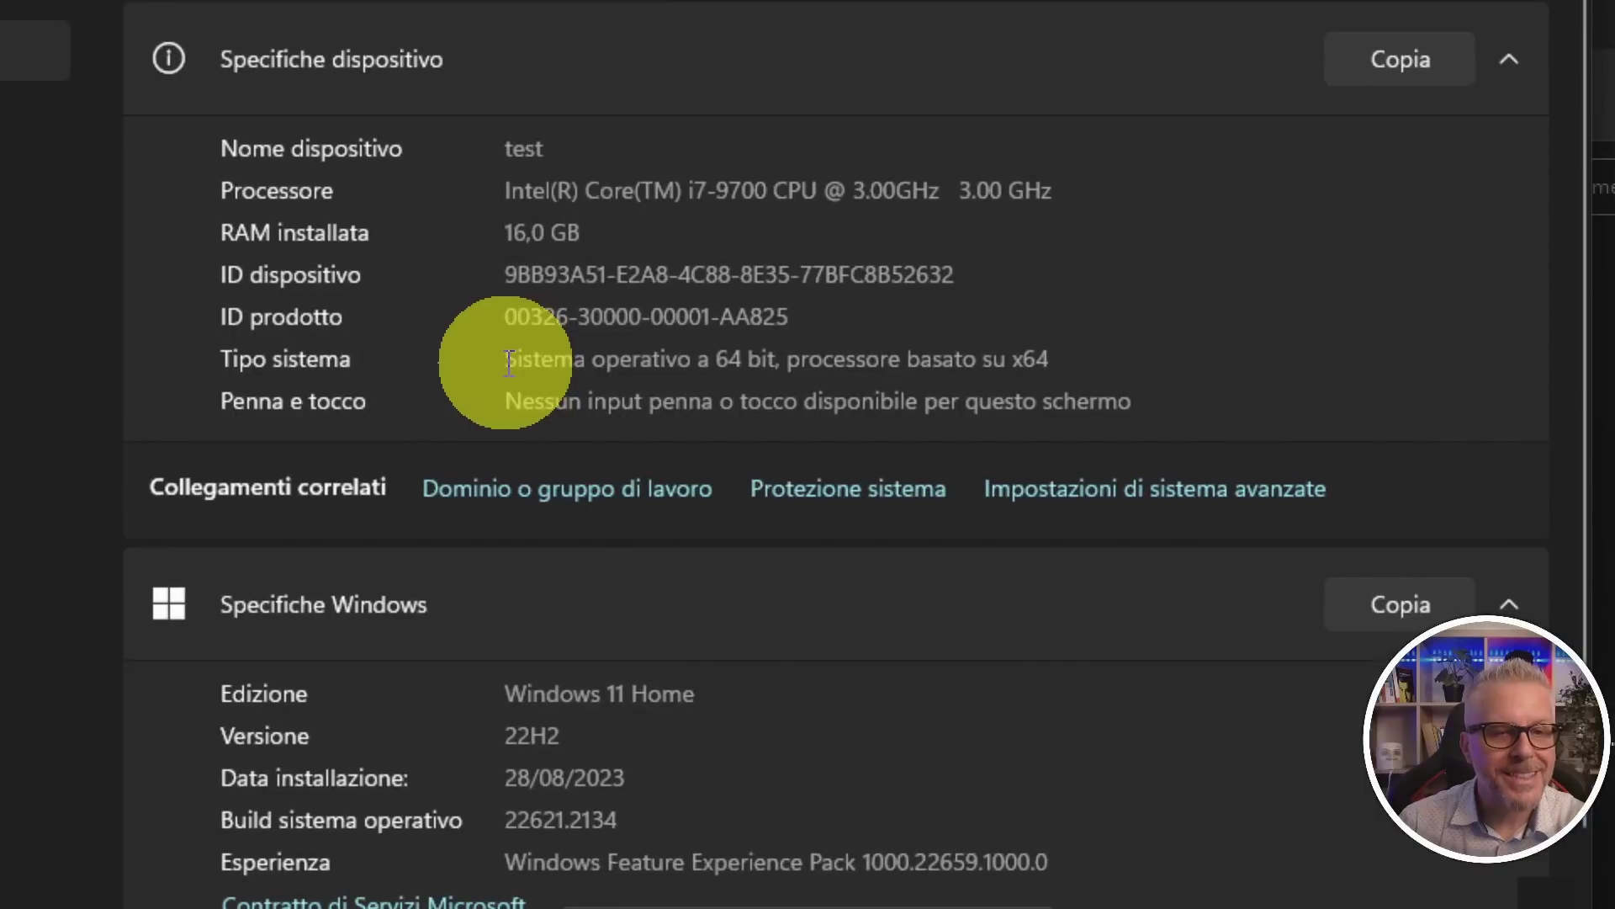
{"action": "left_click_drag", "start_coordinate": [508, 362], "coordinate": [778, 367]}
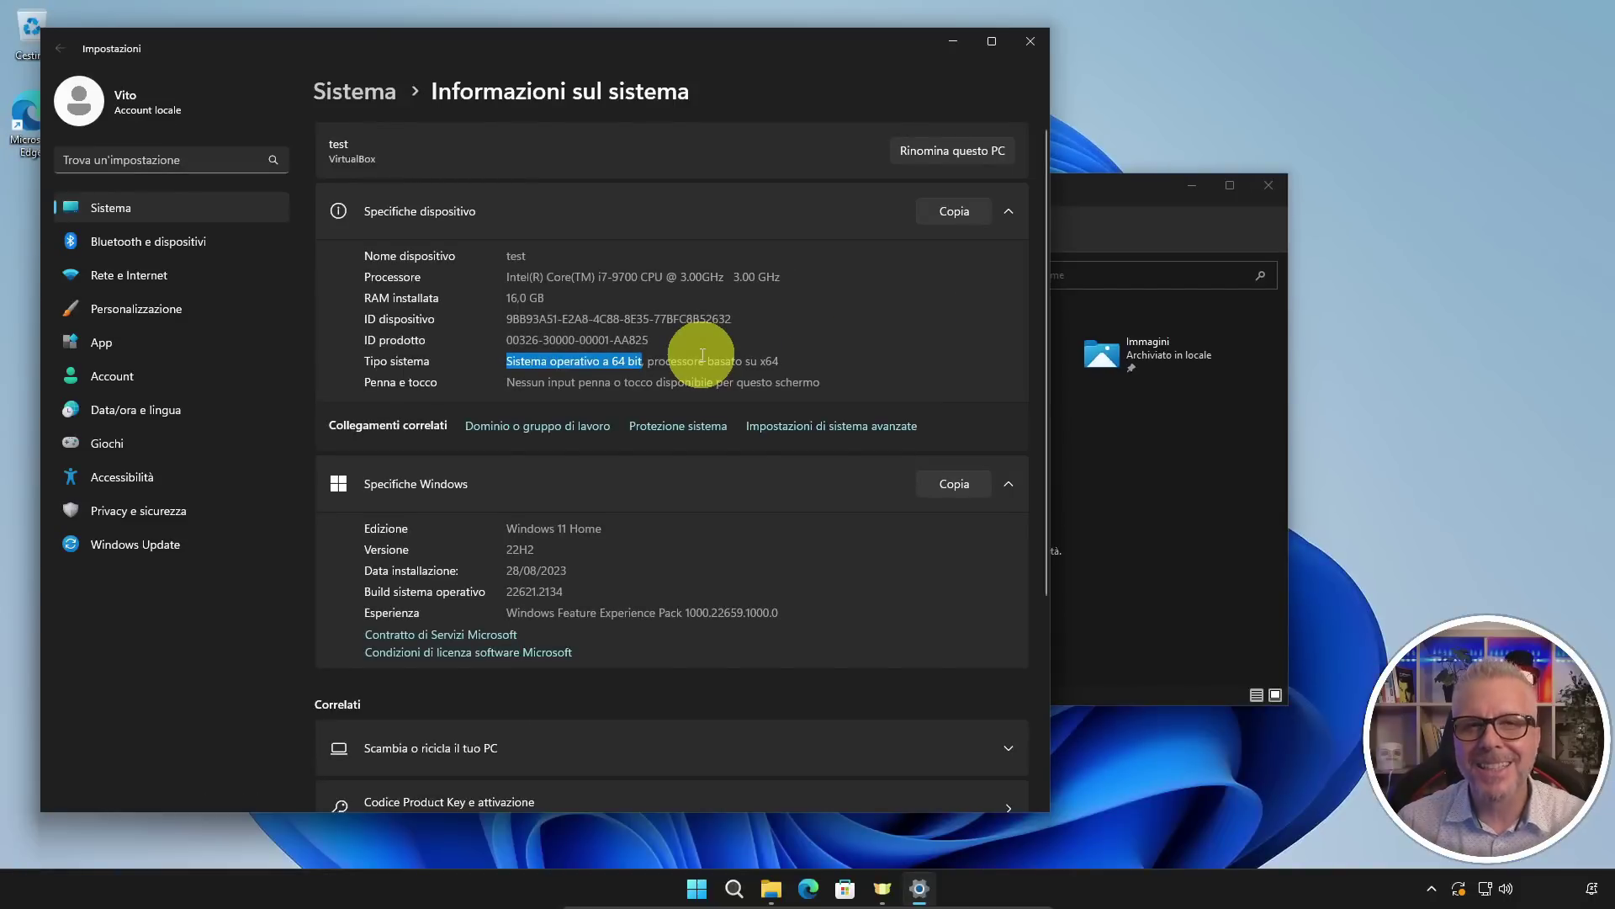
{"action": "left_click", "coordinate": [1028, 42]}
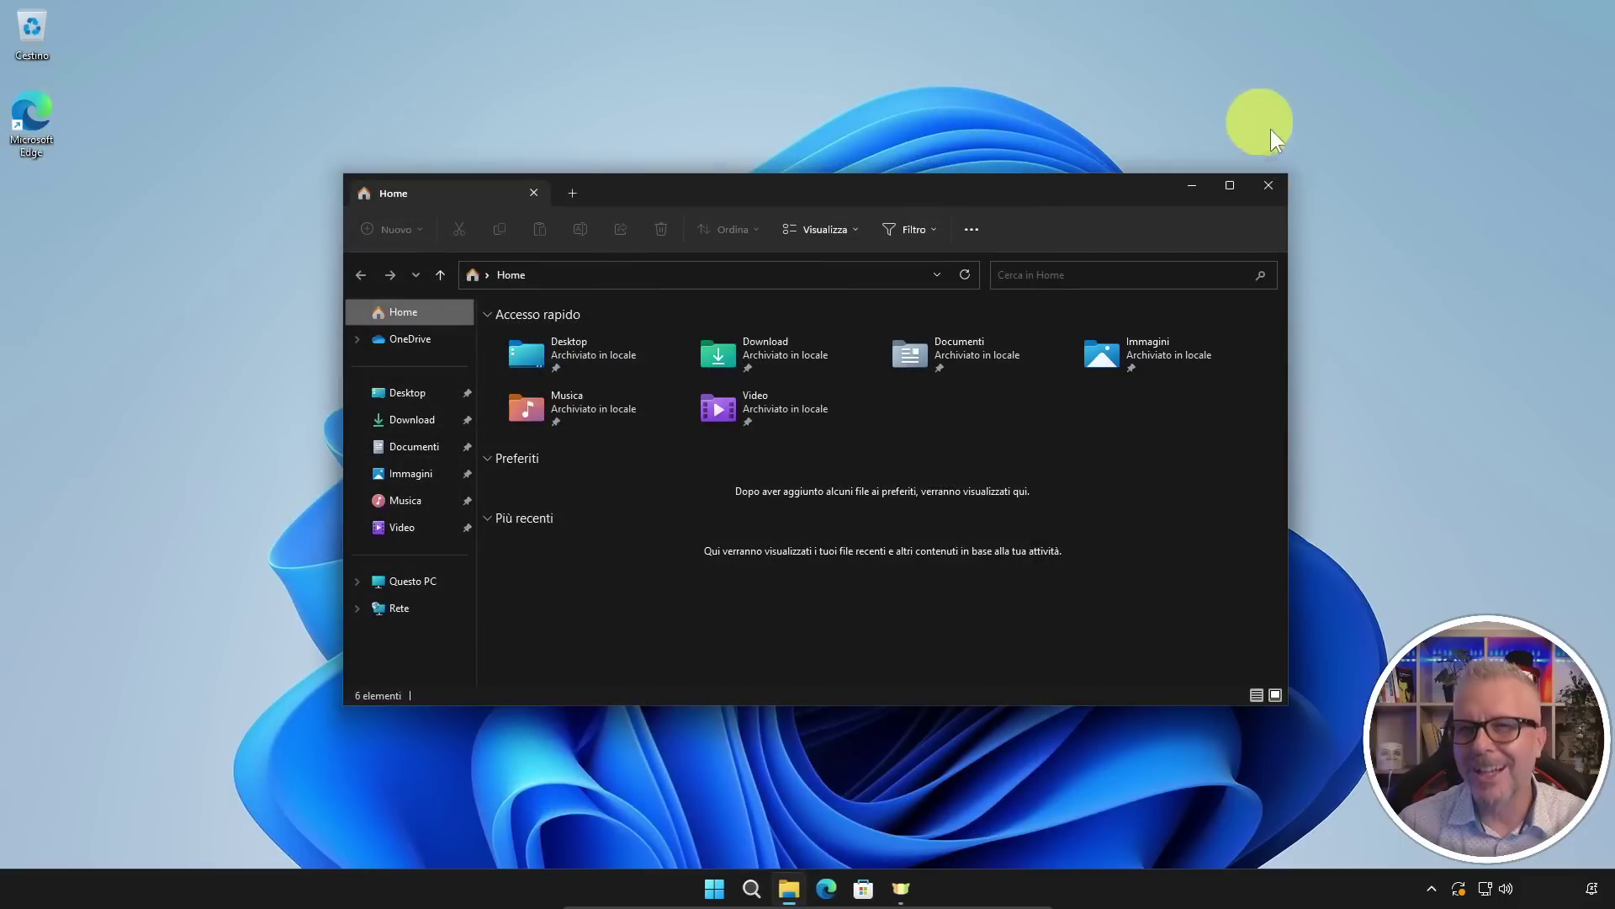
{"action": "left_click", "coordinate": [1269, 184]}
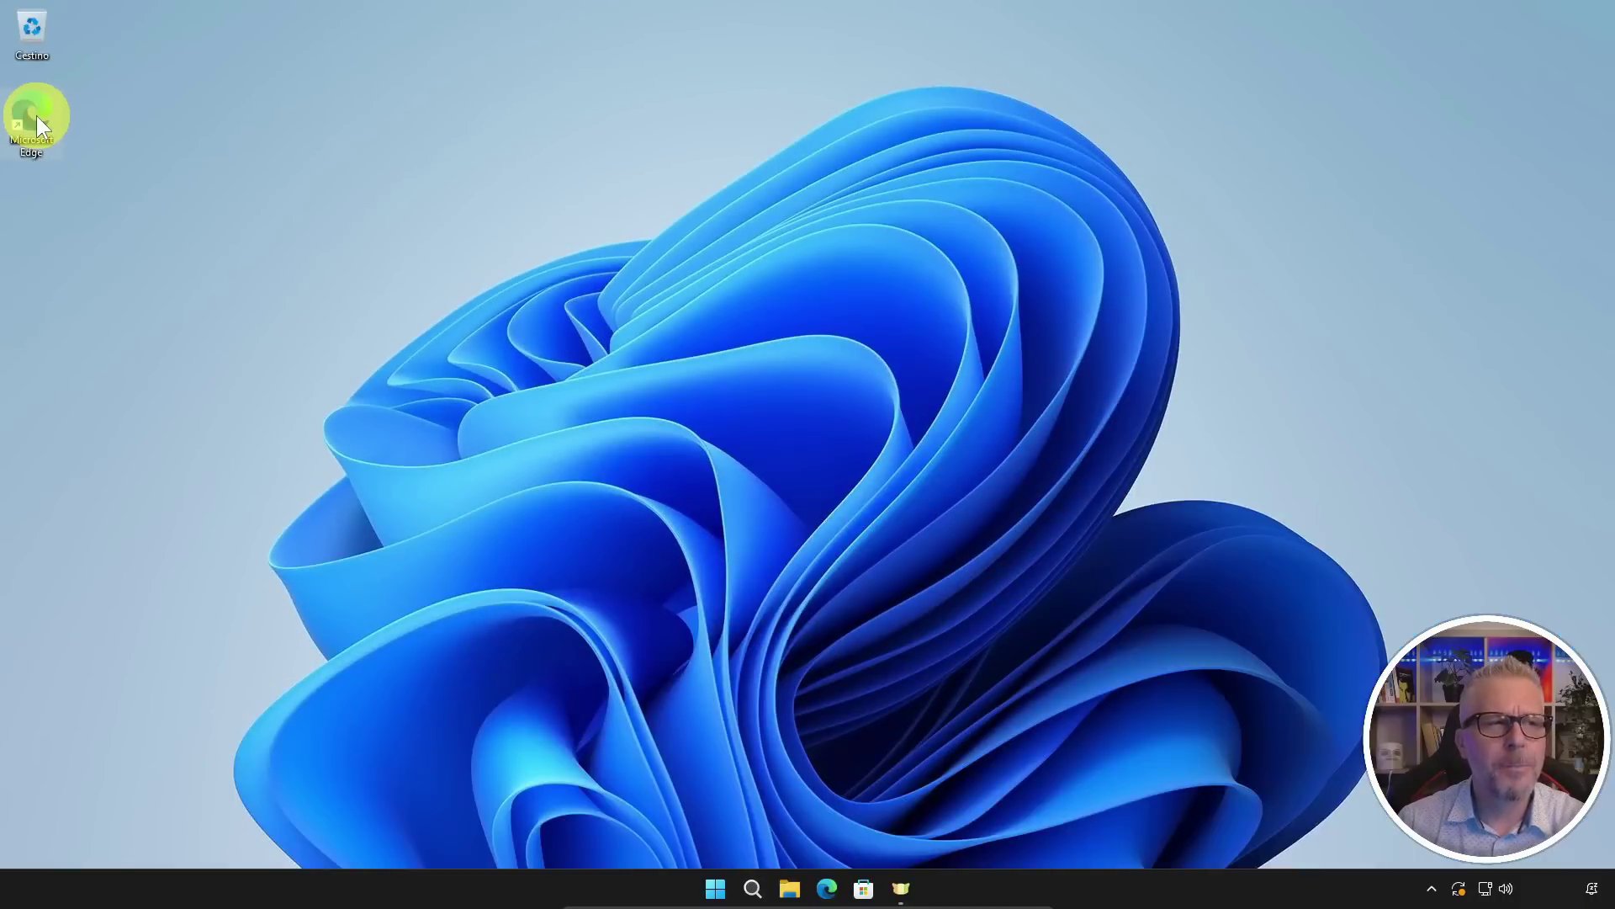
Step: Search Google in Microsoft Edge for "gentiluomo digitale" and open that site's Downloads page
{"action": "double_click", "coordinate": [37, 116]}
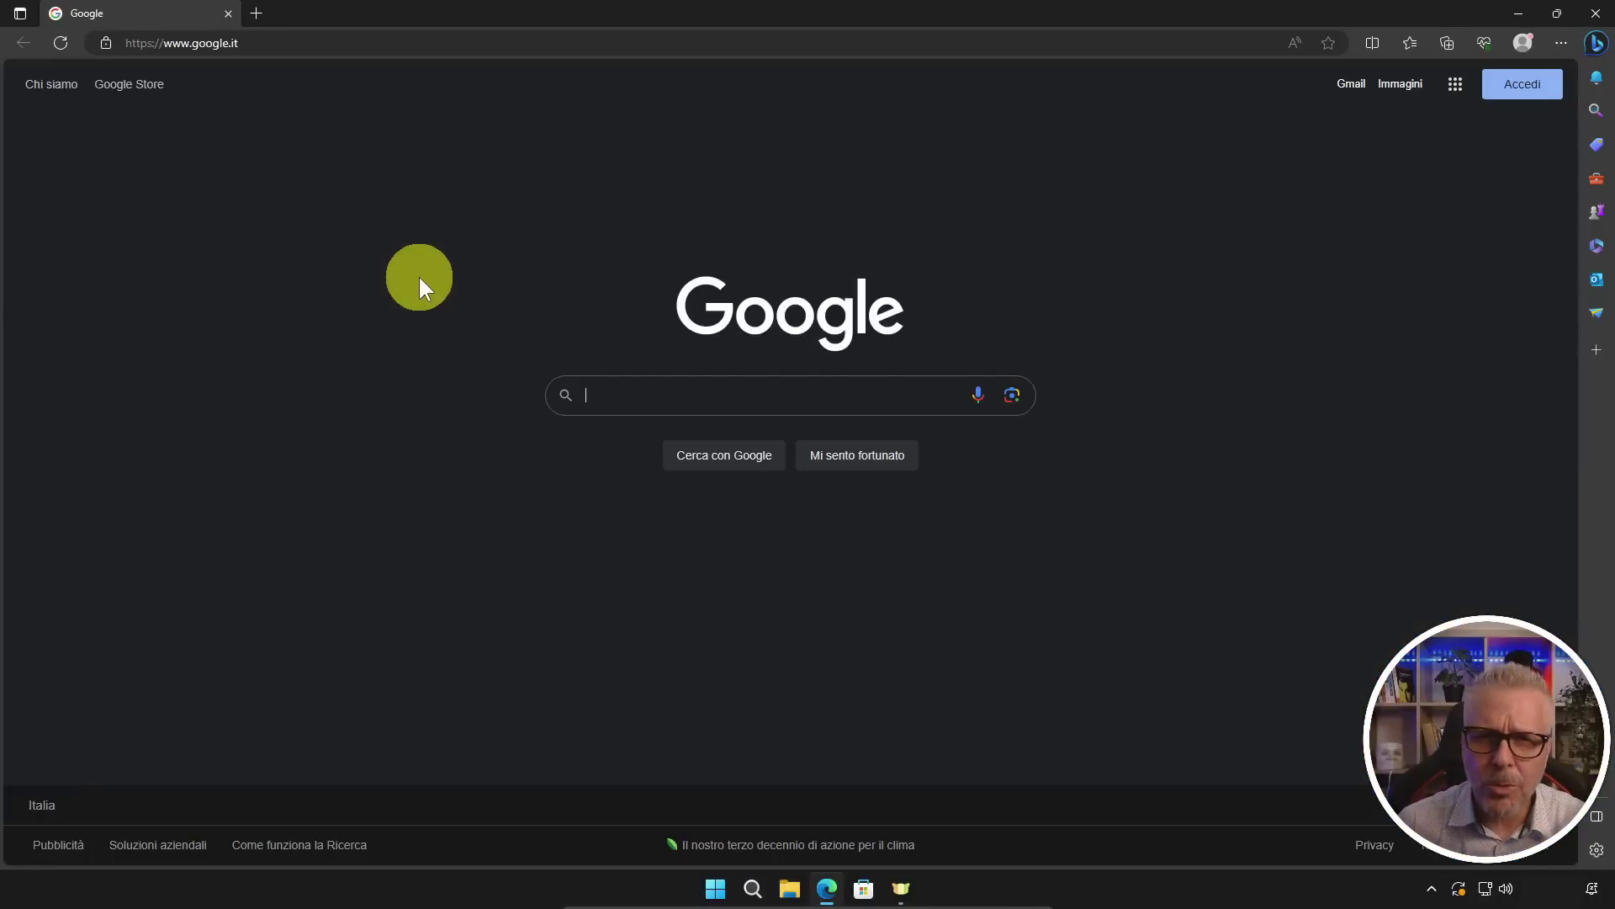
{"action": "left_click", "coordinate": [620, 394]}
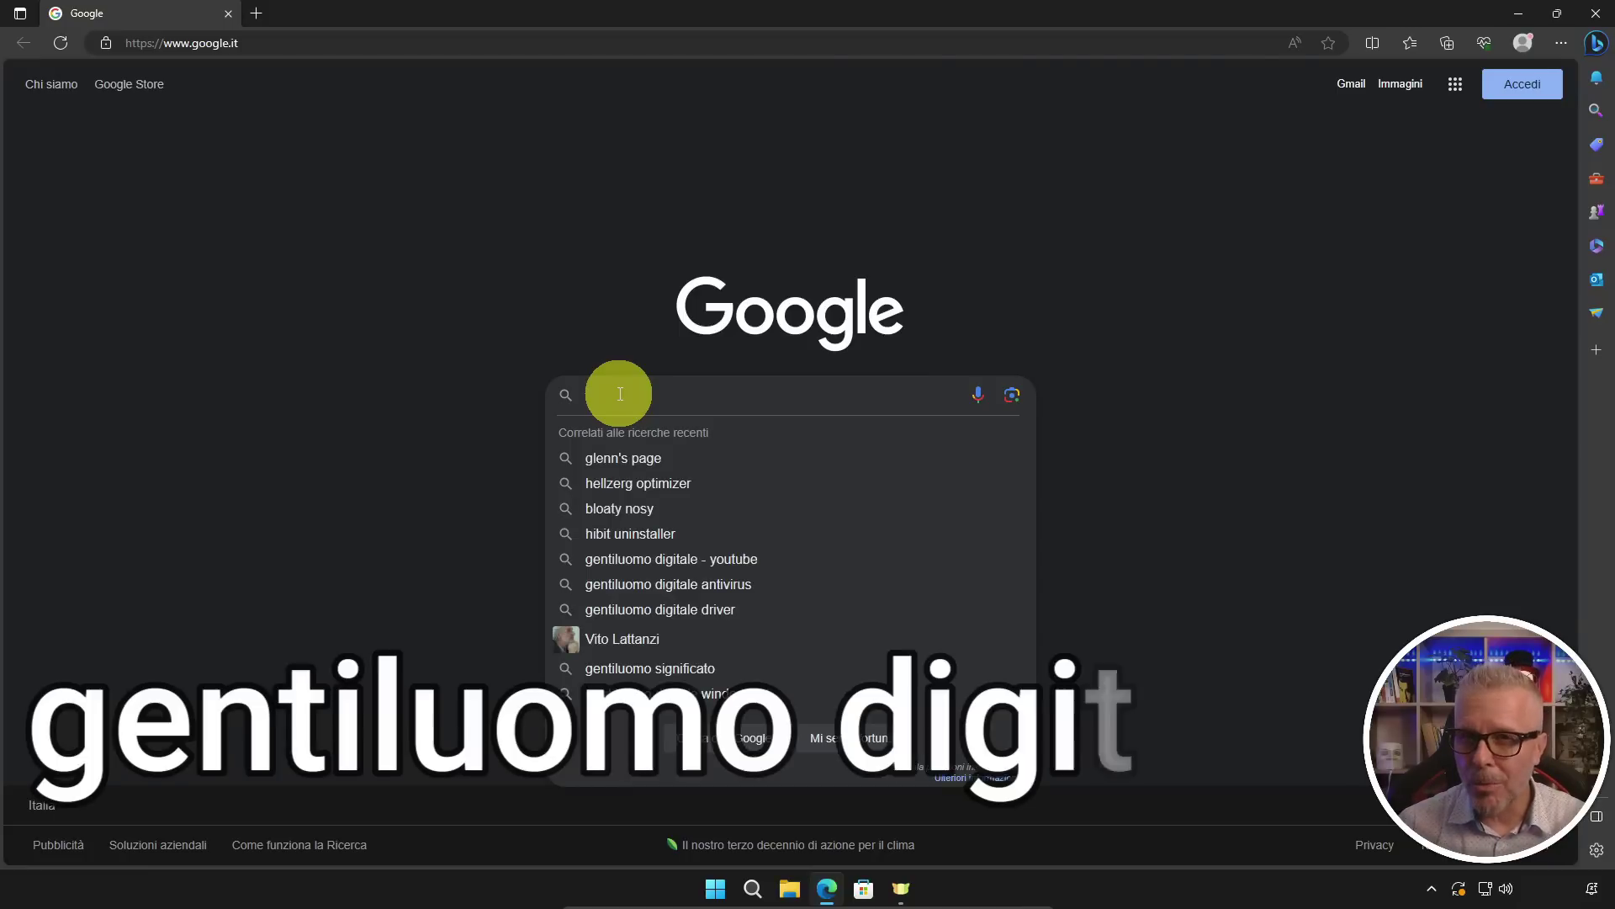
{"action": "type", "text": "gent"}
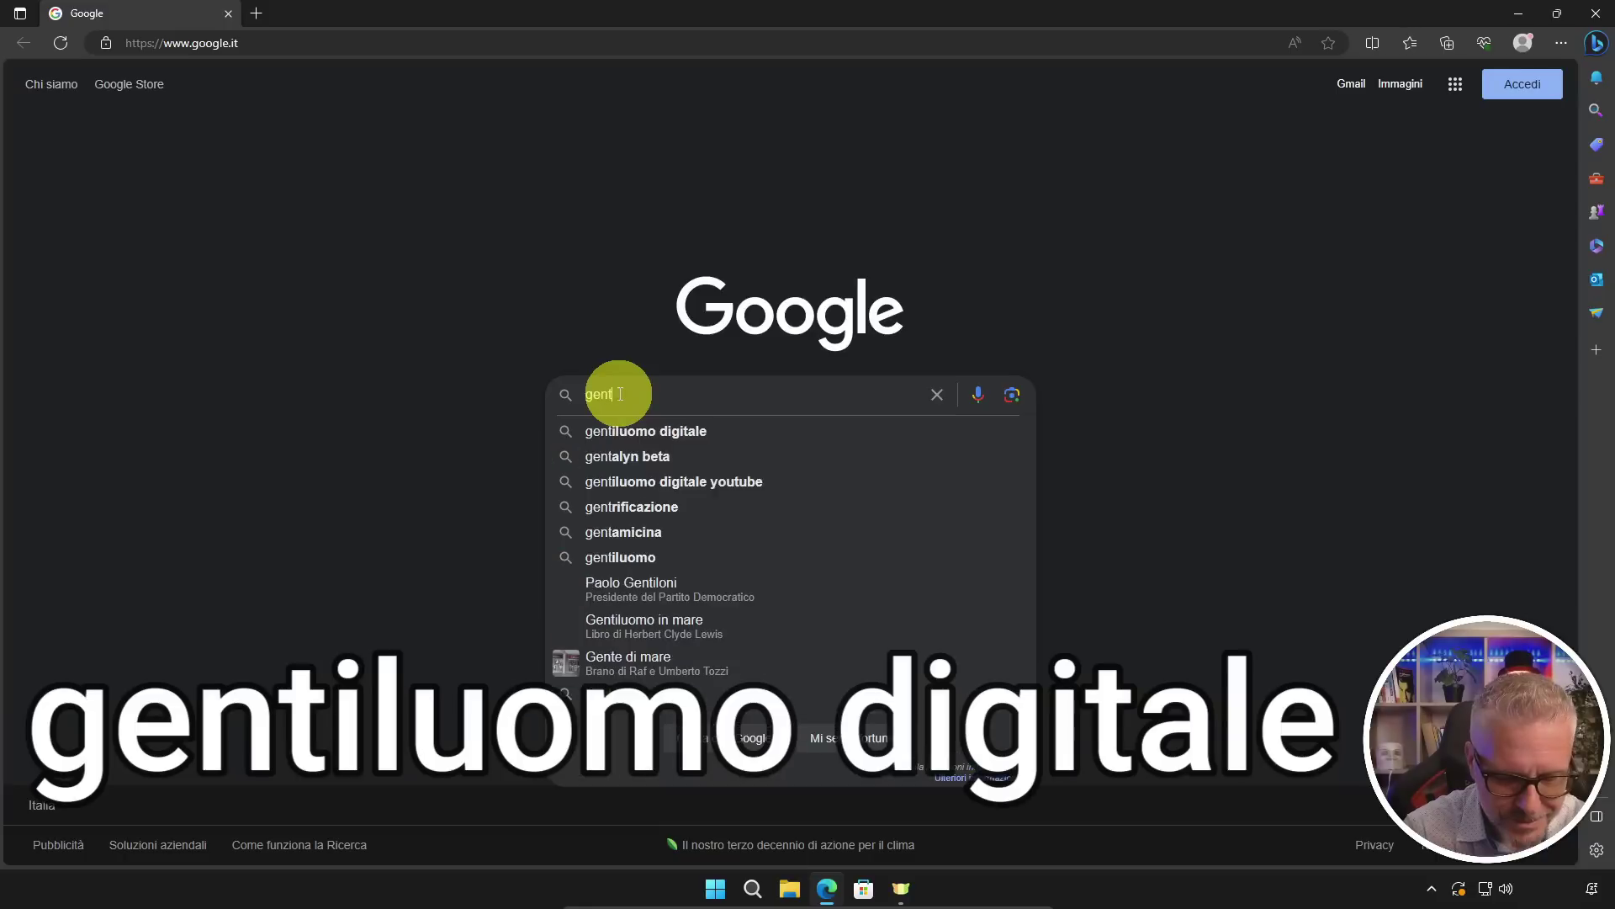
{"action": "type", "text": "iluomo digitale"}
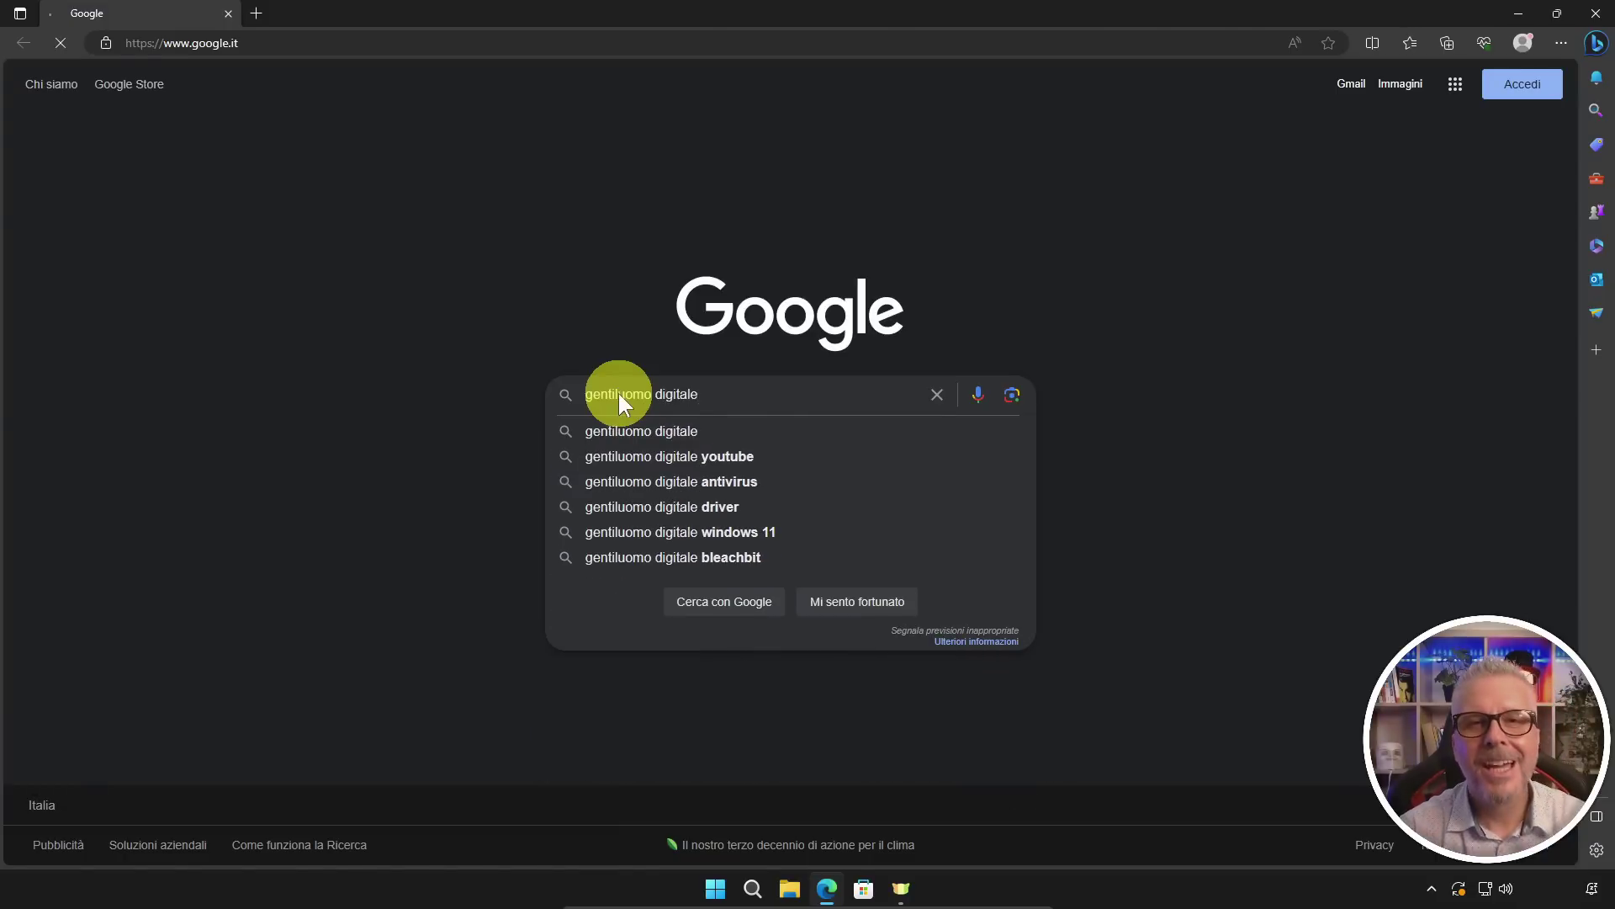
{"action": "key", "text": "Return"}
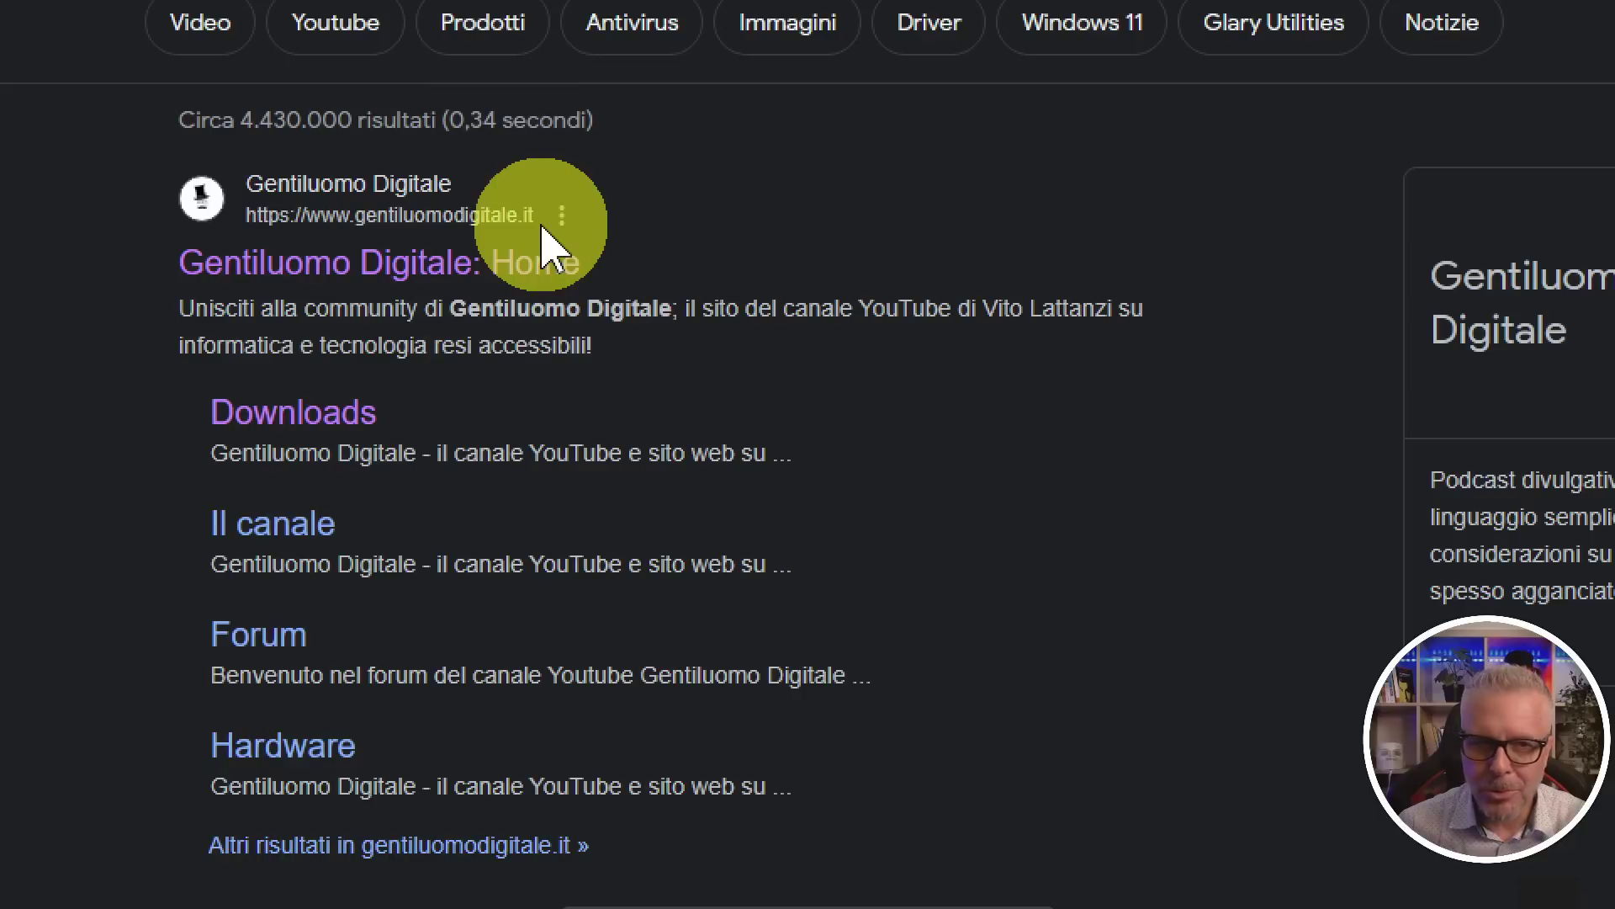
{"action": "left_click", "coordinate": [433, 291]}
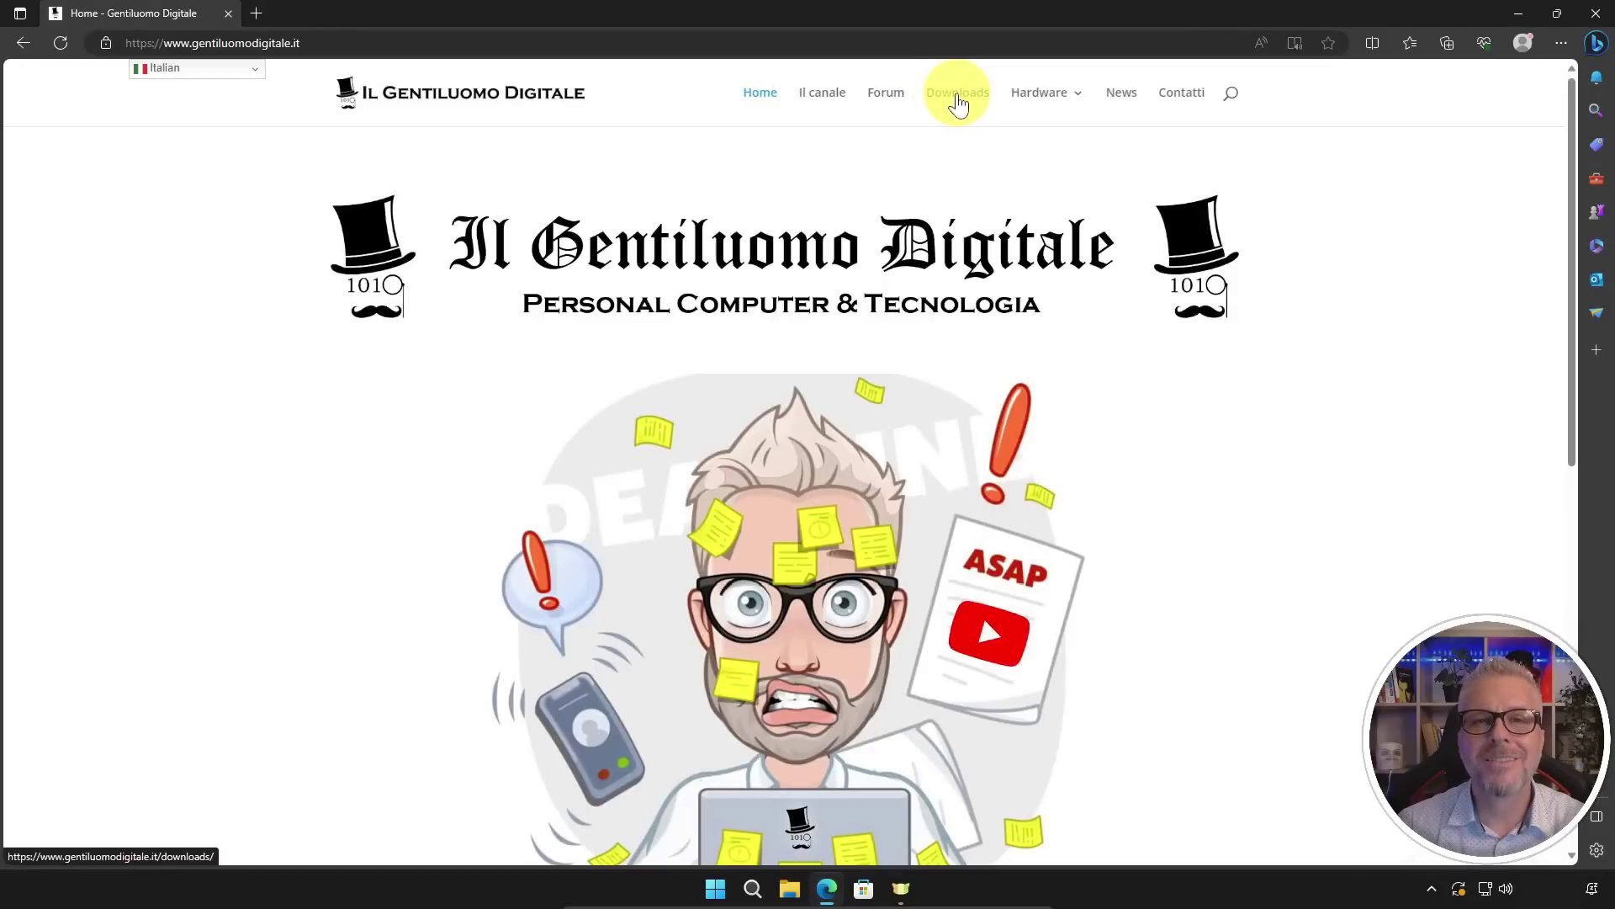
{"action": "left_click", "coordinate": [955, 136]}
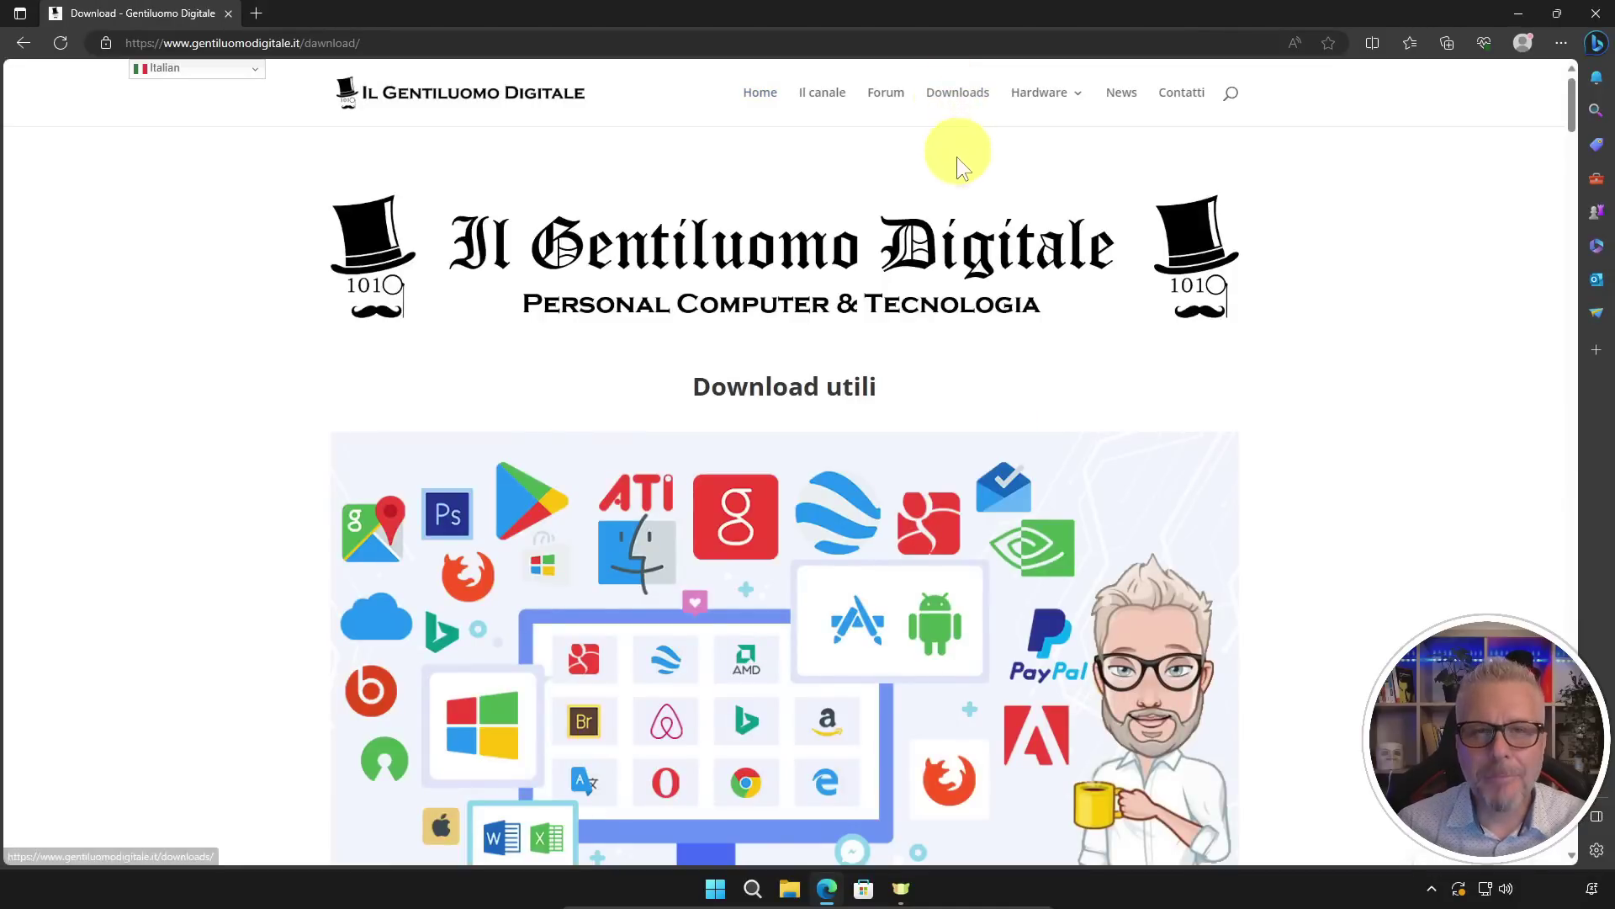
Step: Download the Quick CPU 64 archive, QuickCpuSetup64.zip, from the useful downloads page
{"action": "scroll", "coordinate": [927, 255], "scroll_direction": "down", "scroll_amount": 5}
{"action": "scroll", "coordinate": [929, 257], "scroll_direction": "down", "scroll_amount": 8}
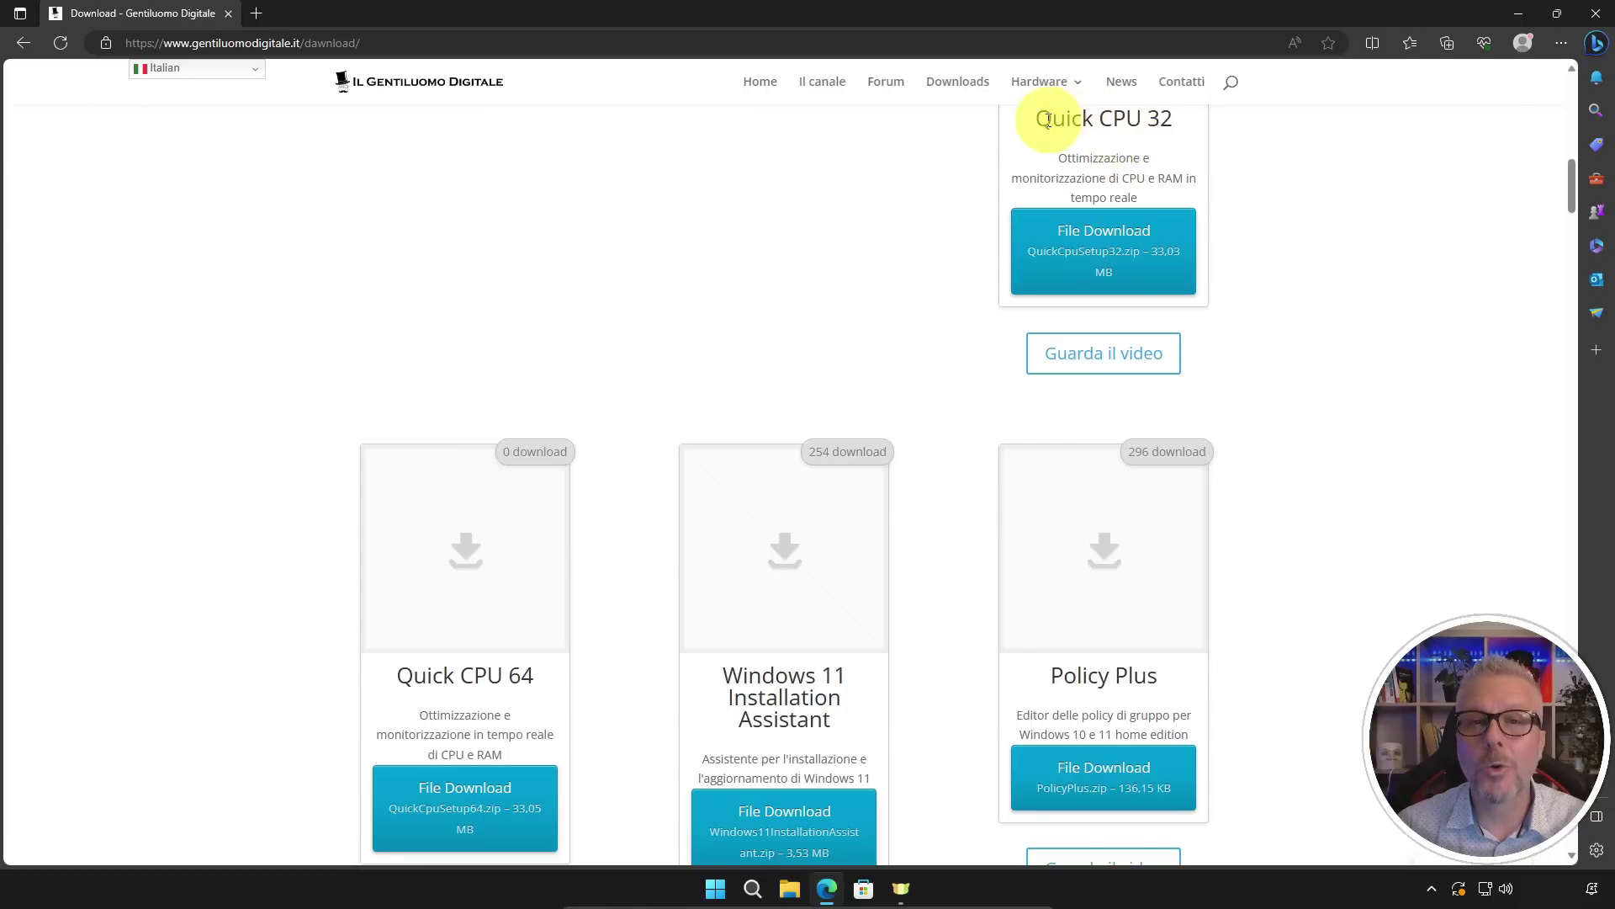
{"action": "left_click_drag", "start_coordinate": [1033, 118], "coordinate": [1189, 118]}
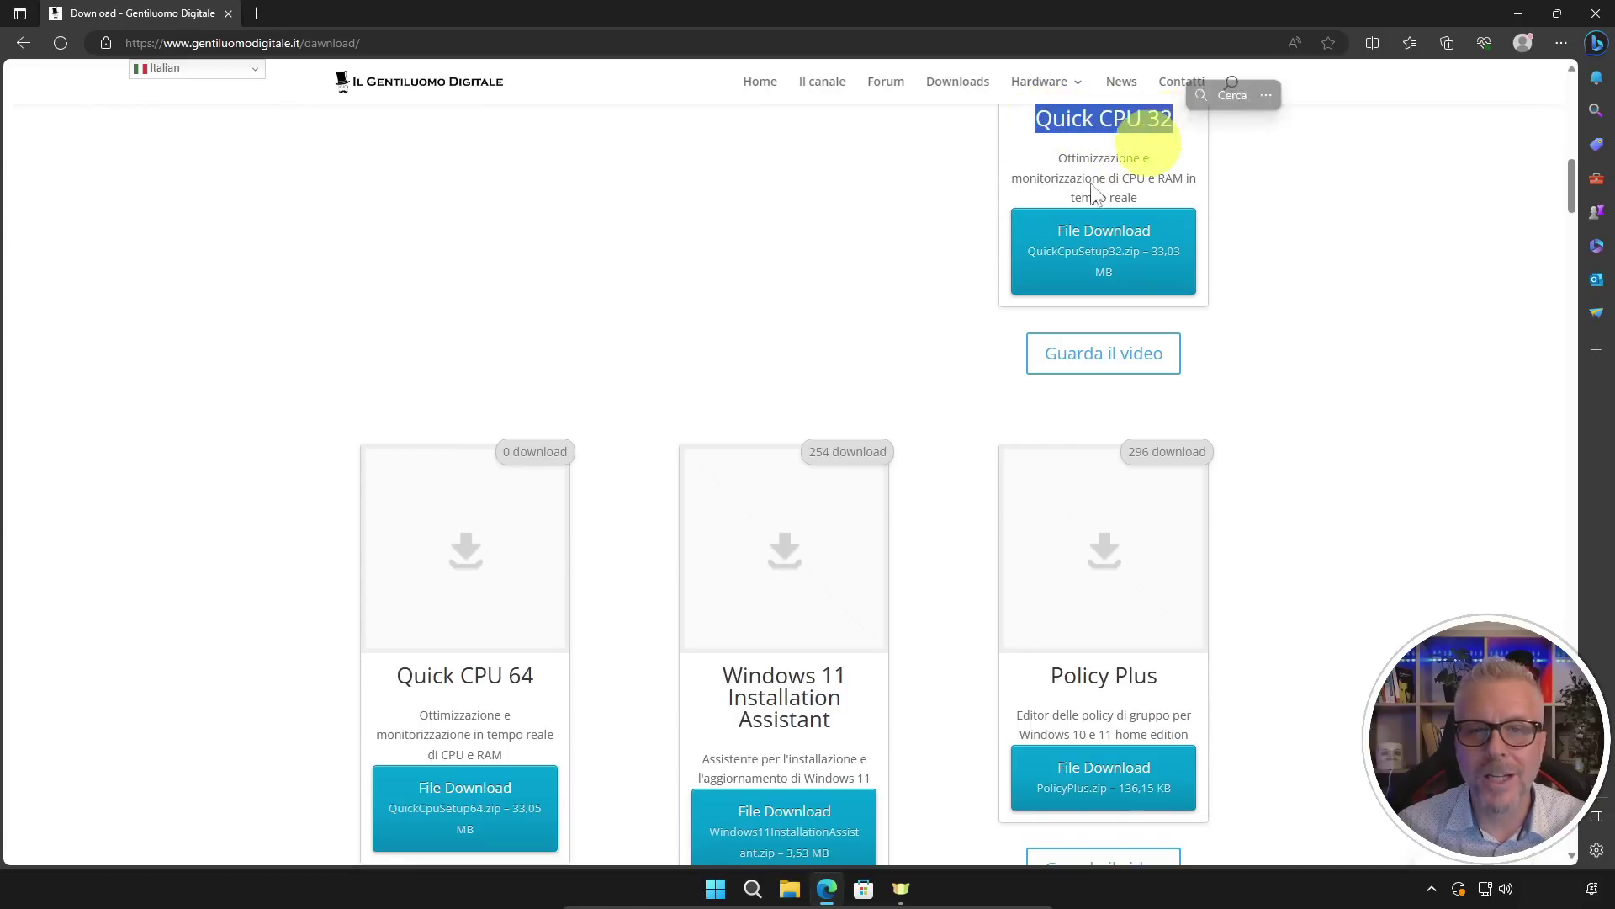
{"action": "left_click_drag", "start_coordinate": [406, 676], "coordinate": [538, 678]}
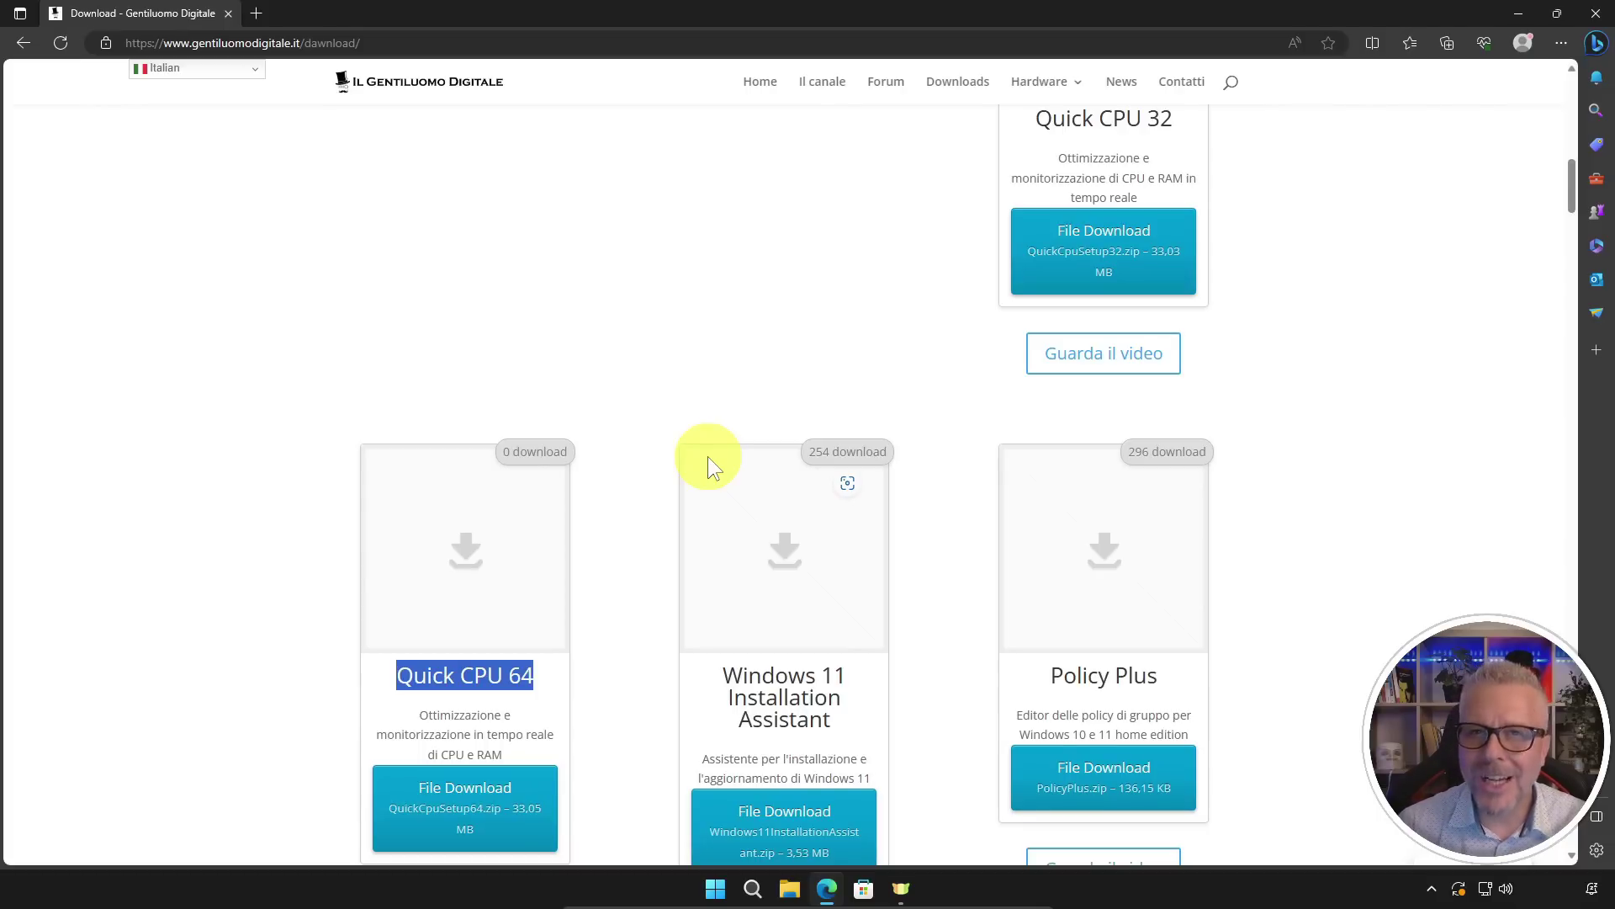
{"action": "left_click", "coordinate": [463, 805]}
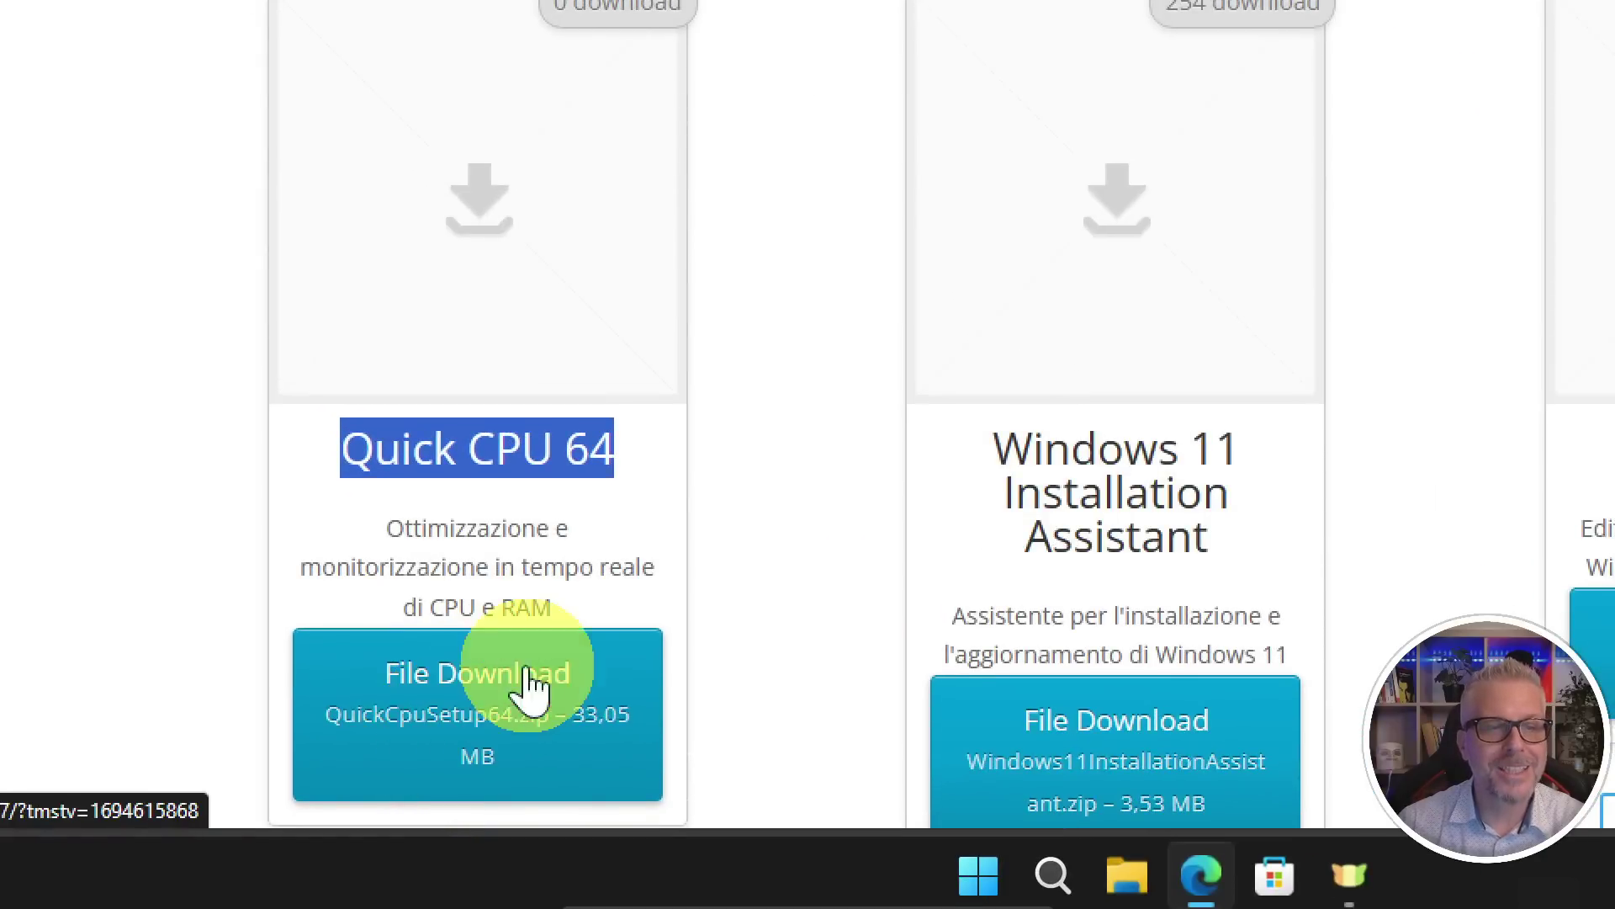
{"action": "left_click", "coordinate": [463, 713]}
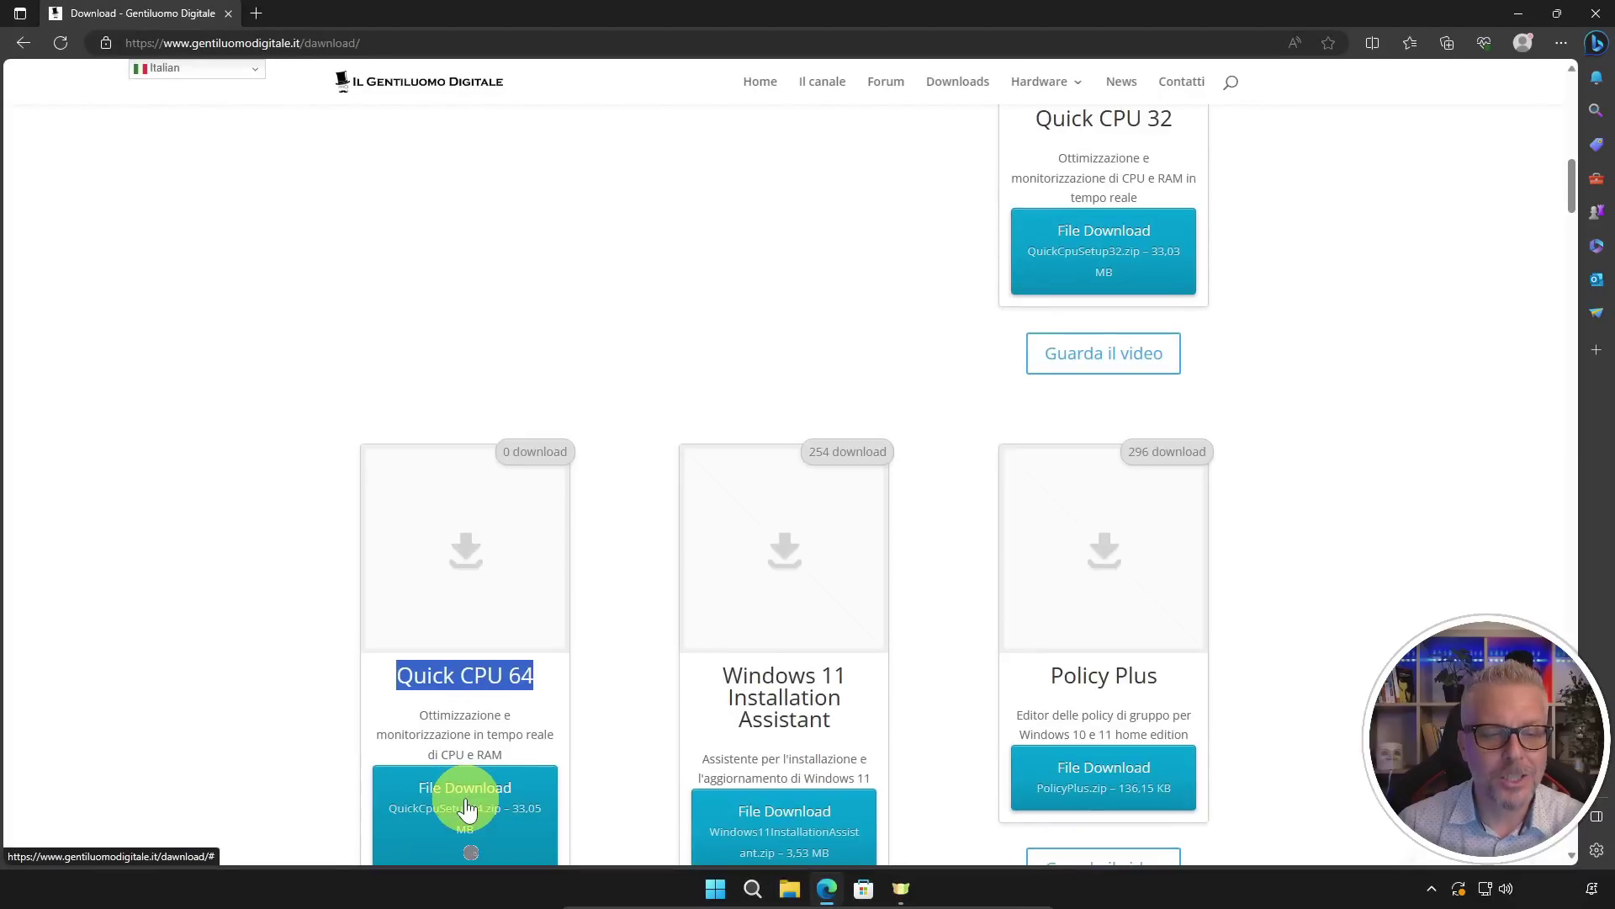
{"action": "scroll", "coordinate": [488, 791], "scroll_direction": "down", "scroll_amount": 1}
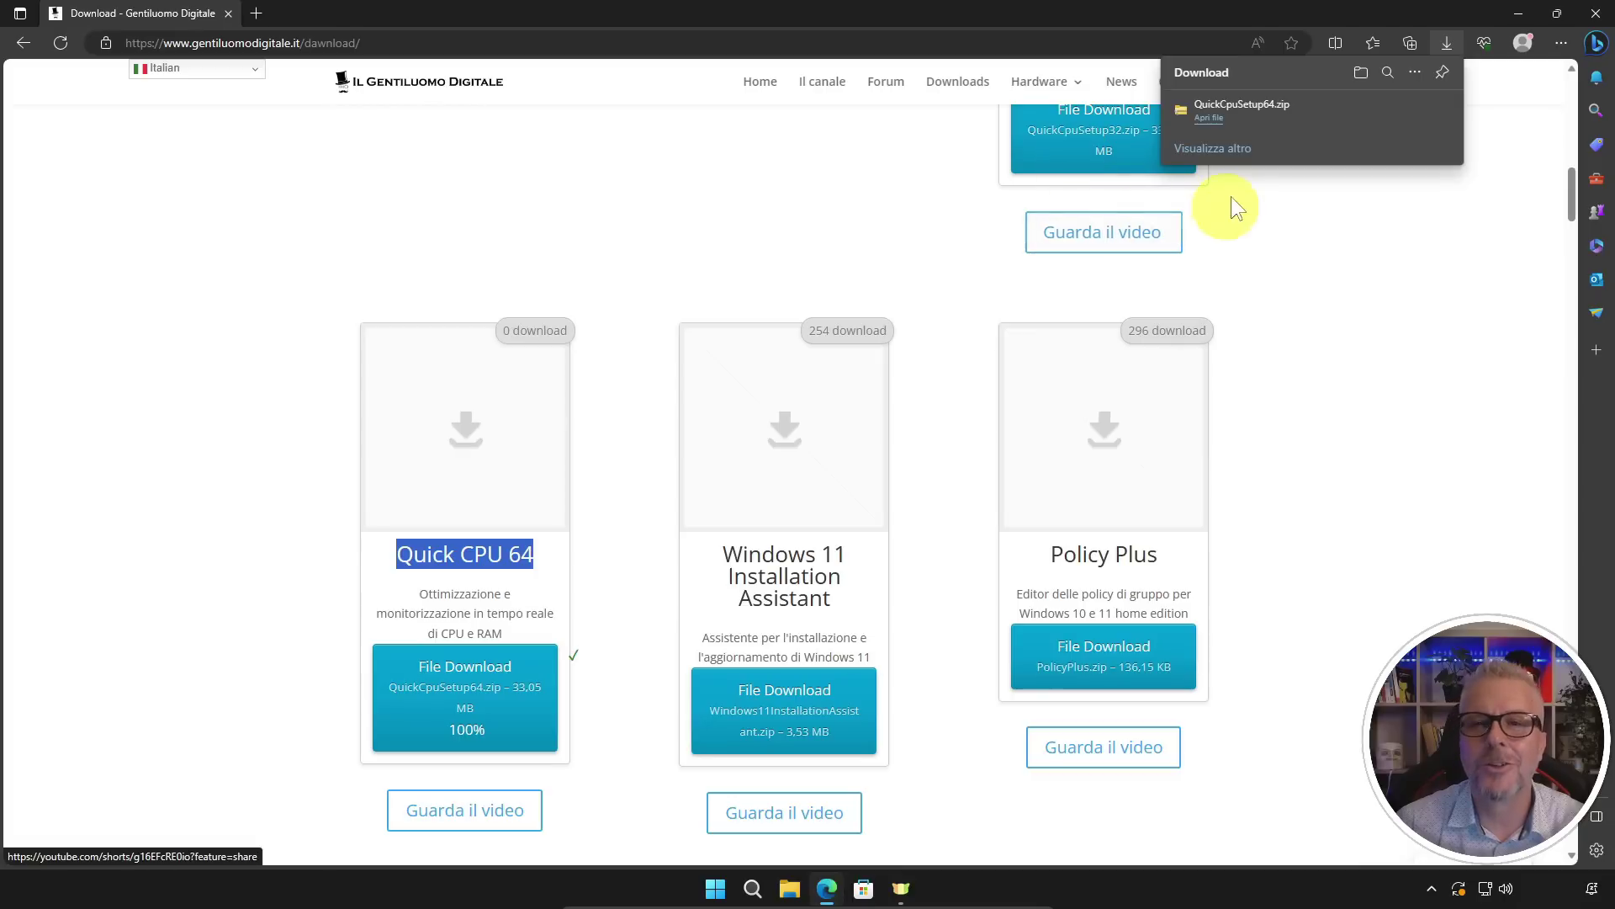
Step: Open the downloaded QuickCpuSetup64.zip archive in File Explorer and close the browser
{"action": "mouse_move", "coordinate": [1201, 109]}
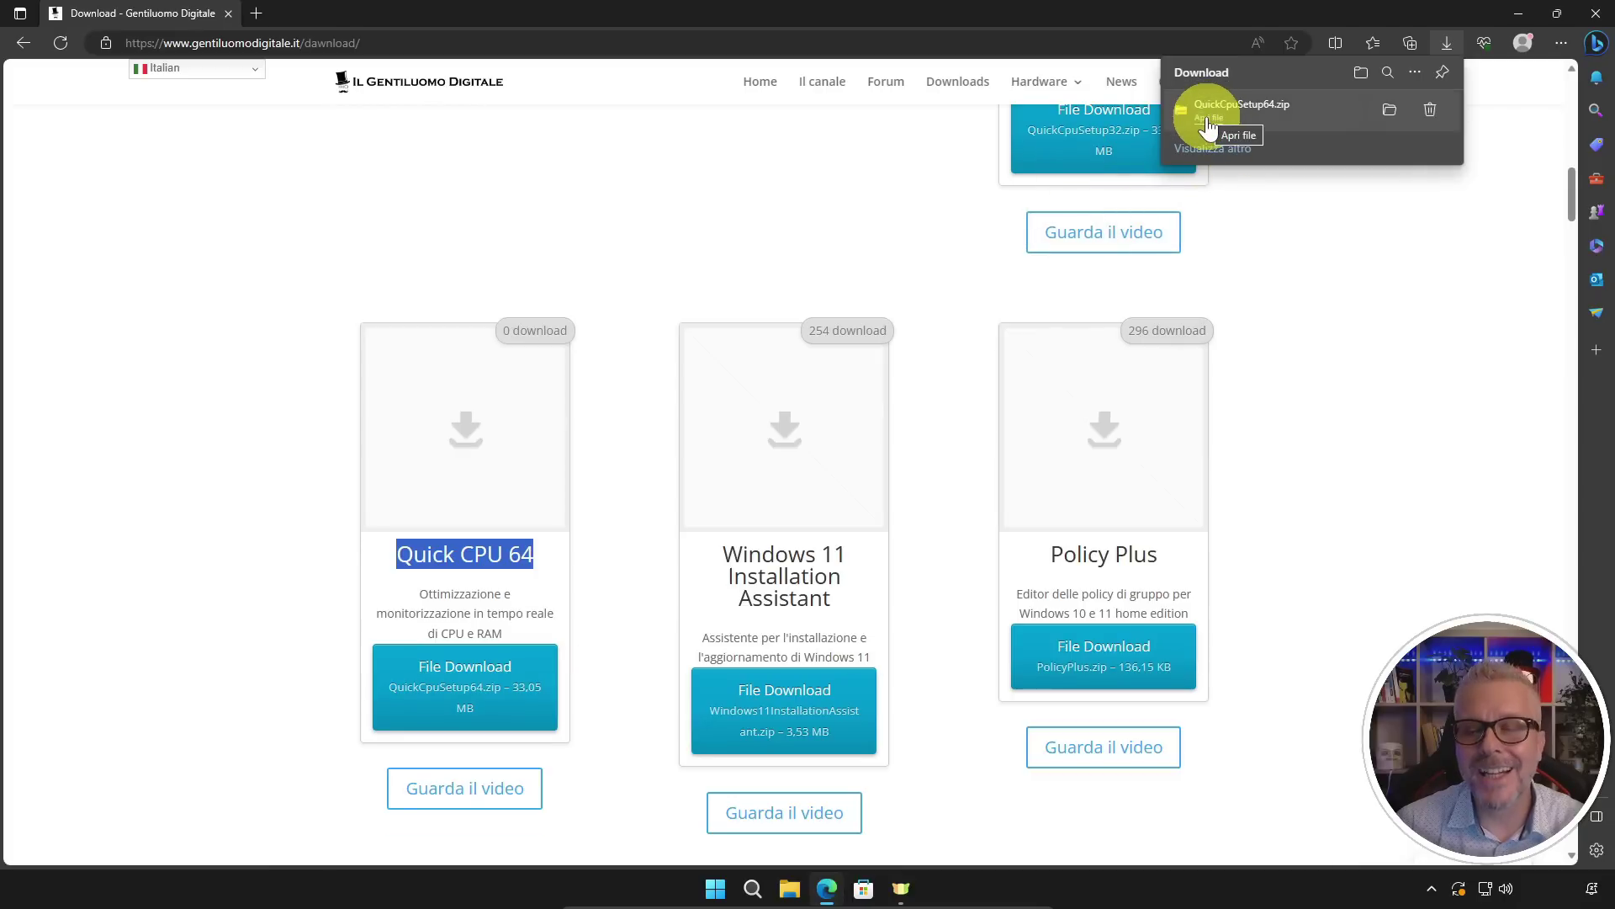
{"action": "left_click", "coordinate": [1208, 123]}
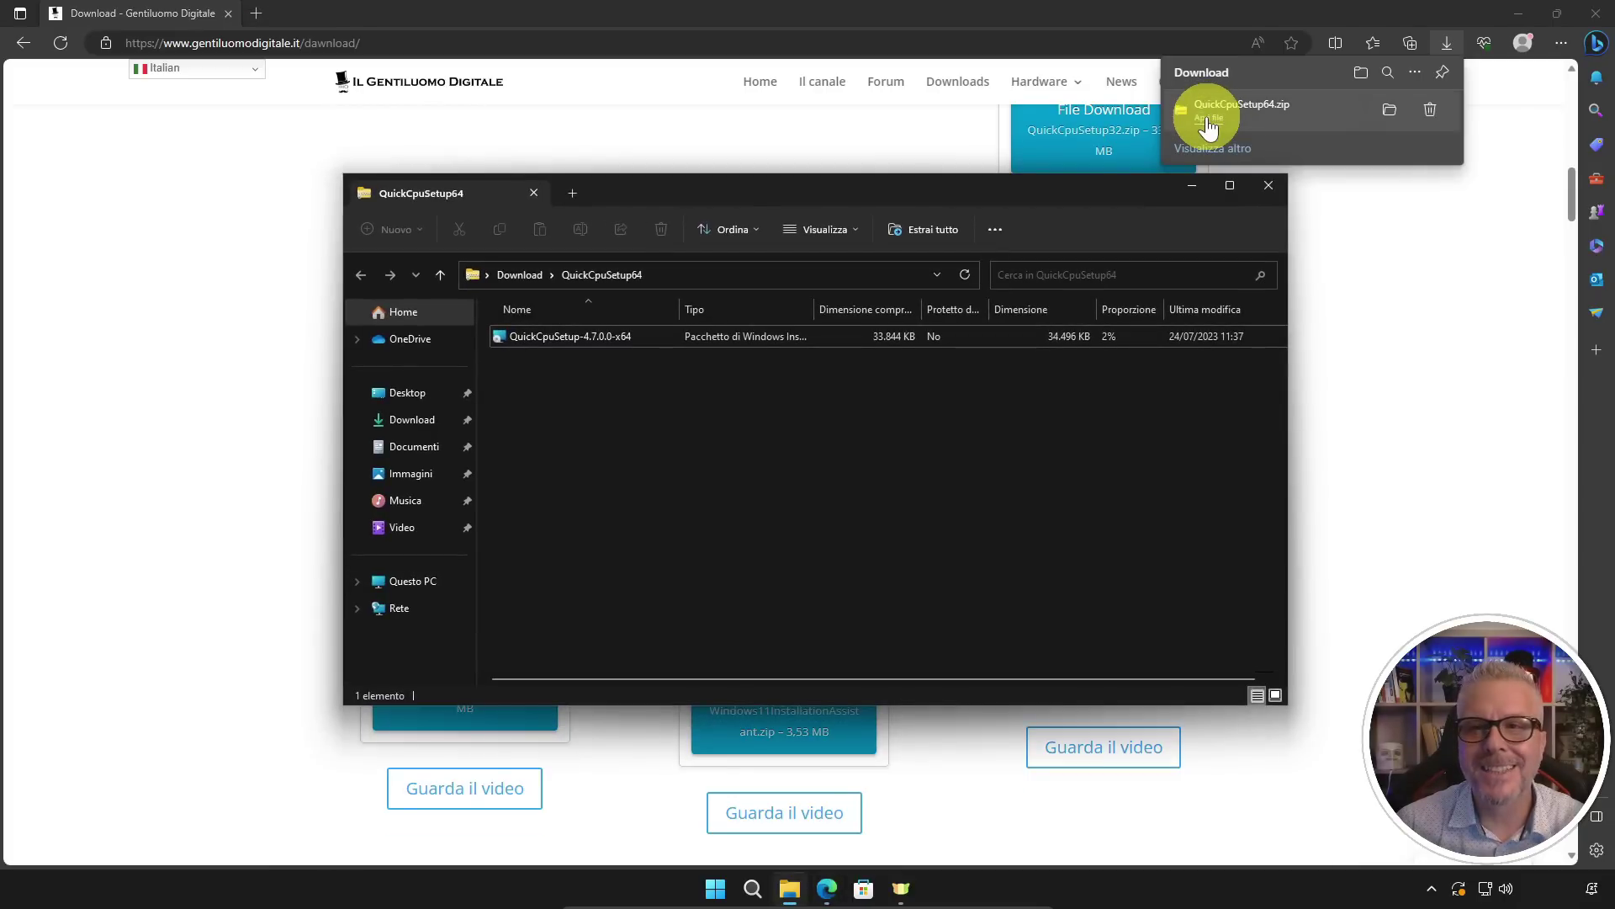
{"action": "left_click", "coordinate": [1596, 14]}
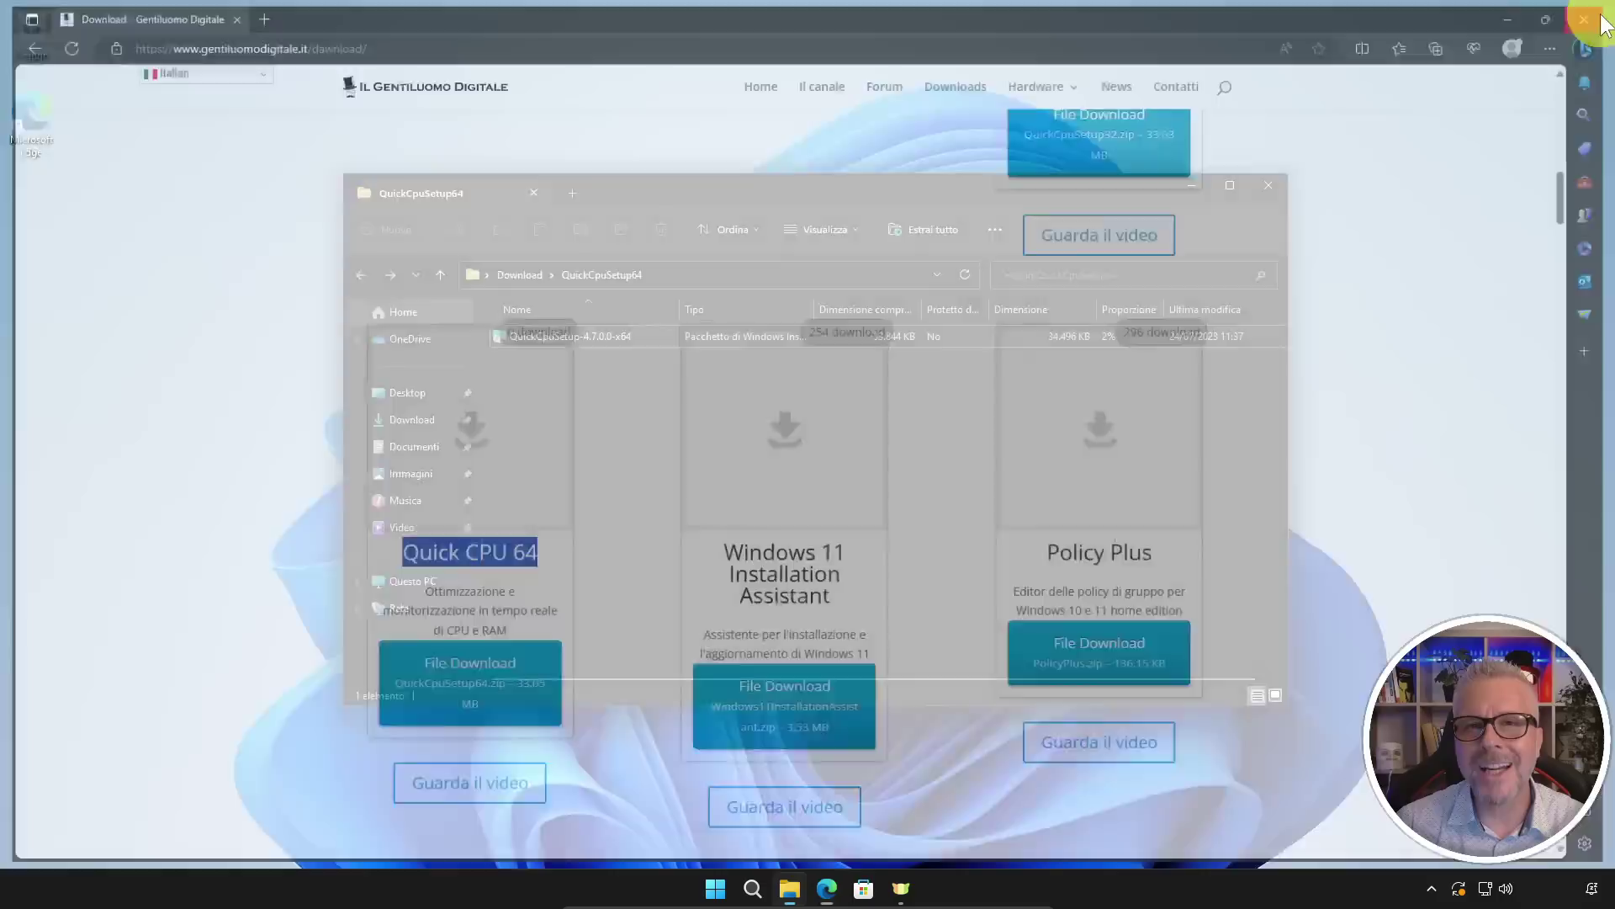
{"action": "left_click", "coordinate": [1390, 221]}
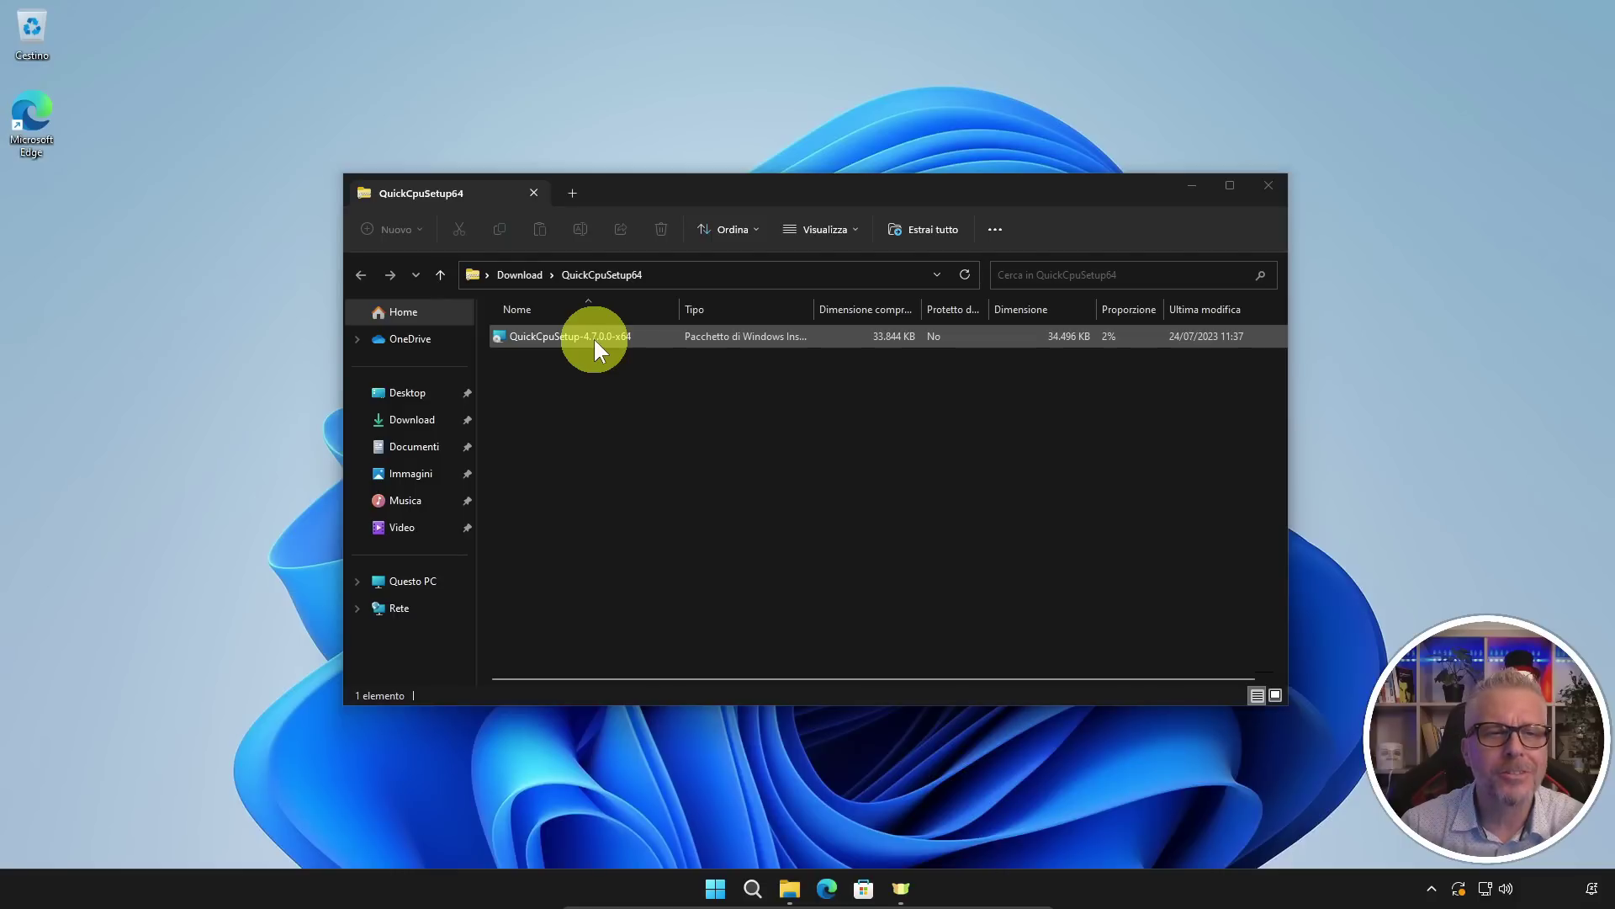
Step: Start the QuickCpuSetup-4.7.0.0-x64 installer, accept the license agreement and keep the destination folder C:\Program Files\QuickCPU\
{"action": "double_click", "coordinate": [593, 336]}
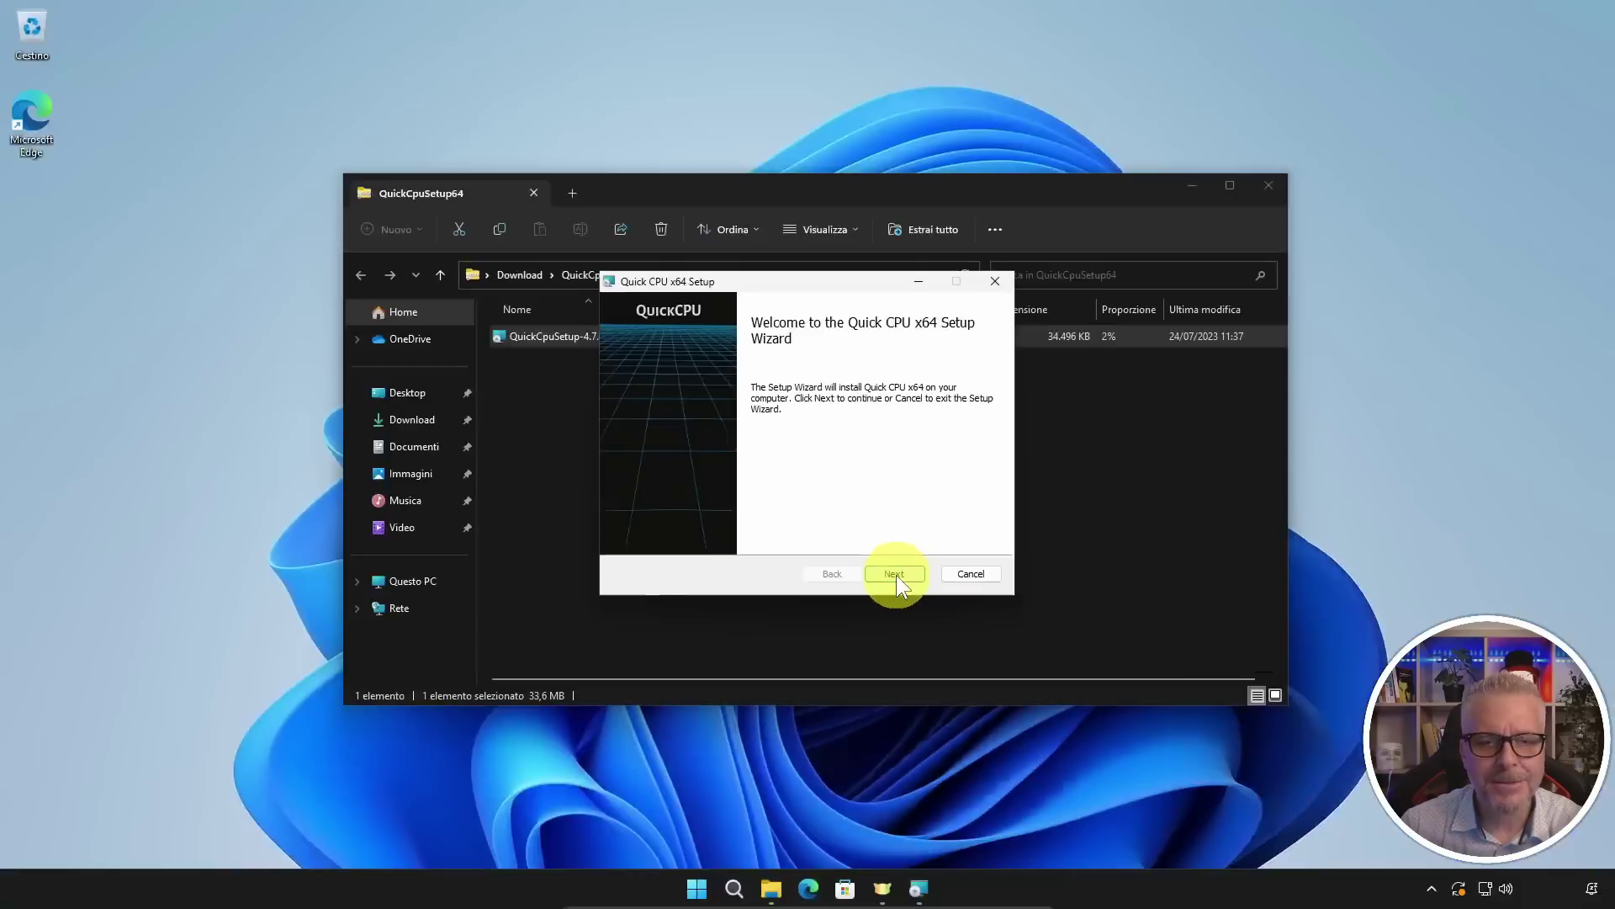
{"action": "left_click", "coordinate": [896, 573]}
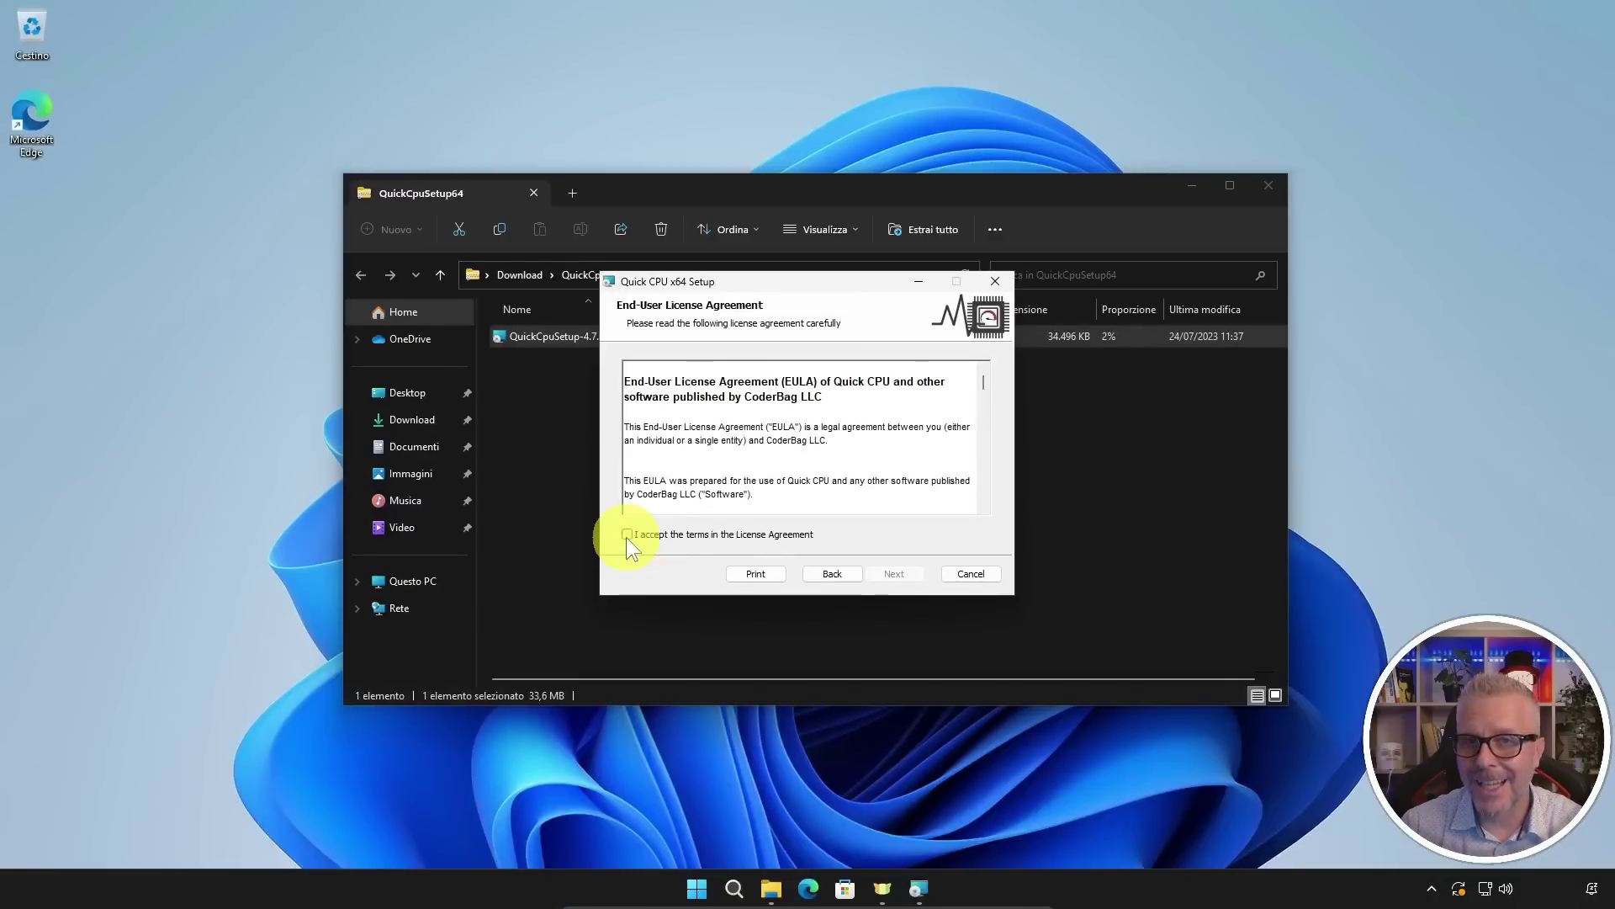
{"action": "left_click", "coordinate": [627, 535]}
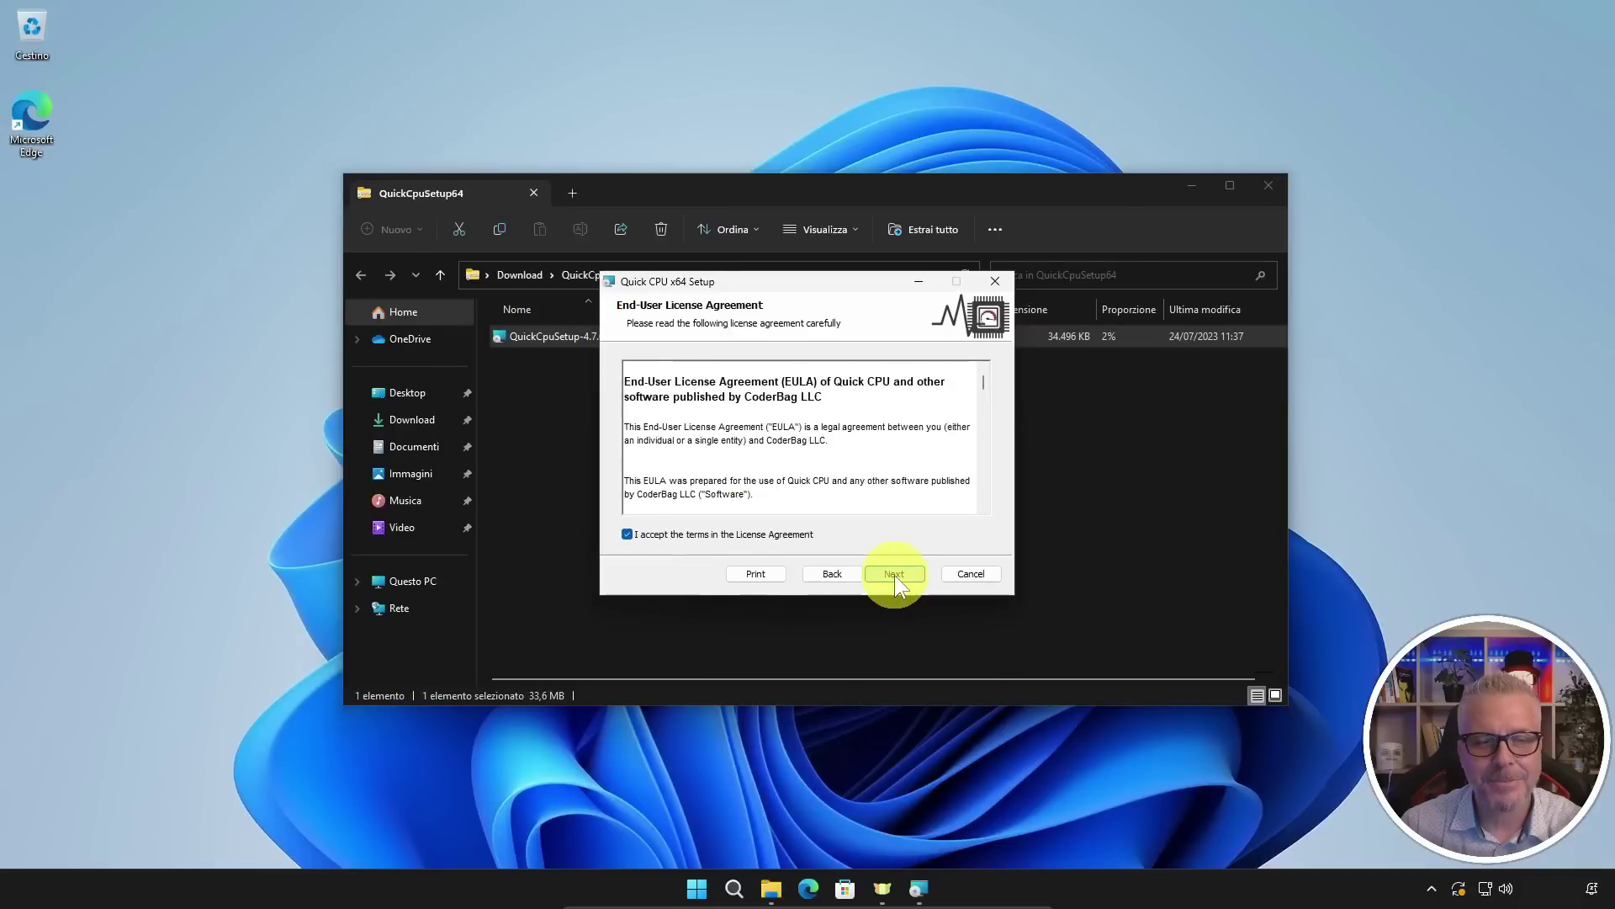
{"action": "left_click", "coordinate": [888, 580]}
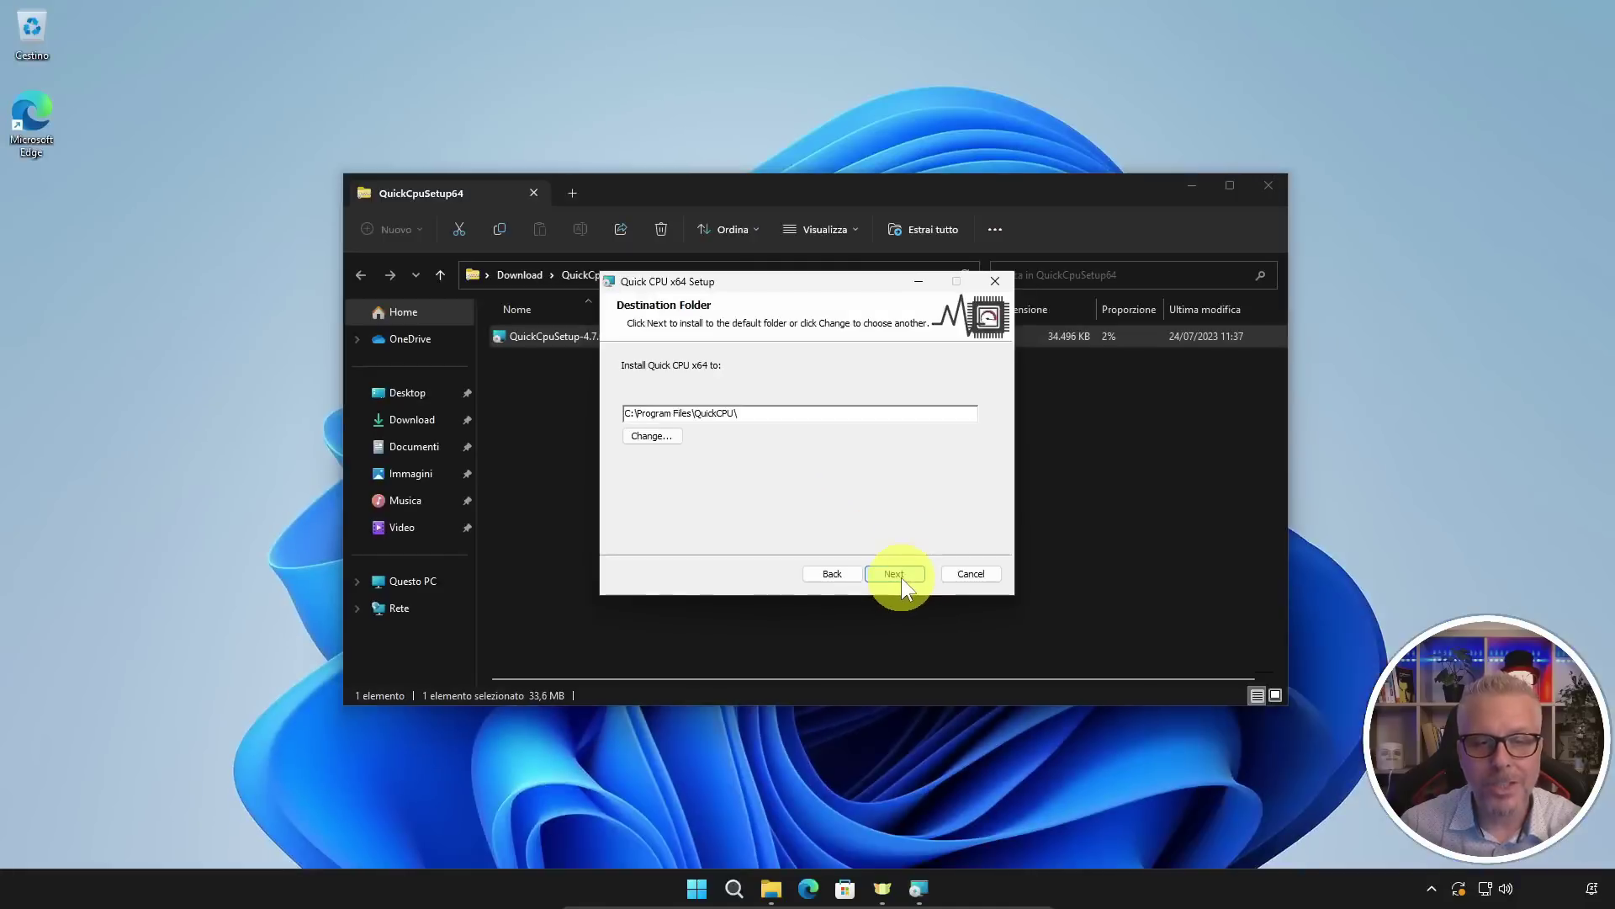
{"action": "left_click", "coordinate": [894, 574]}
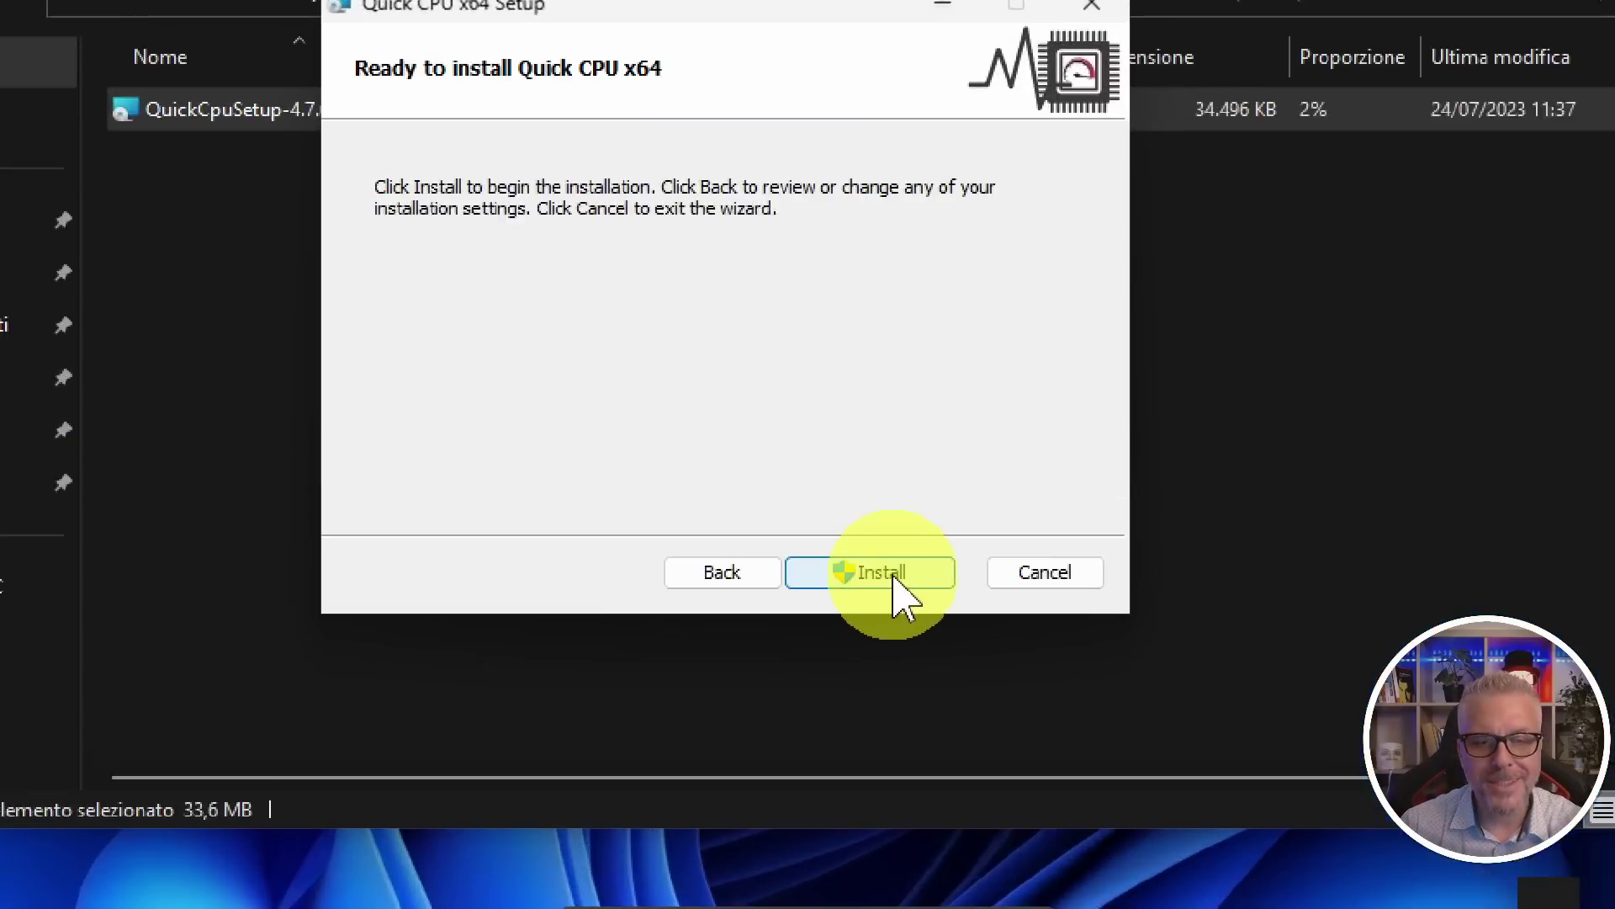
Step: Install Quick CPU x64 with administrator approval and finish the setup with the option to launch QuickCPU.exe, closing the archive window
{"action": "left_click", "coordinate": [893, 575]}
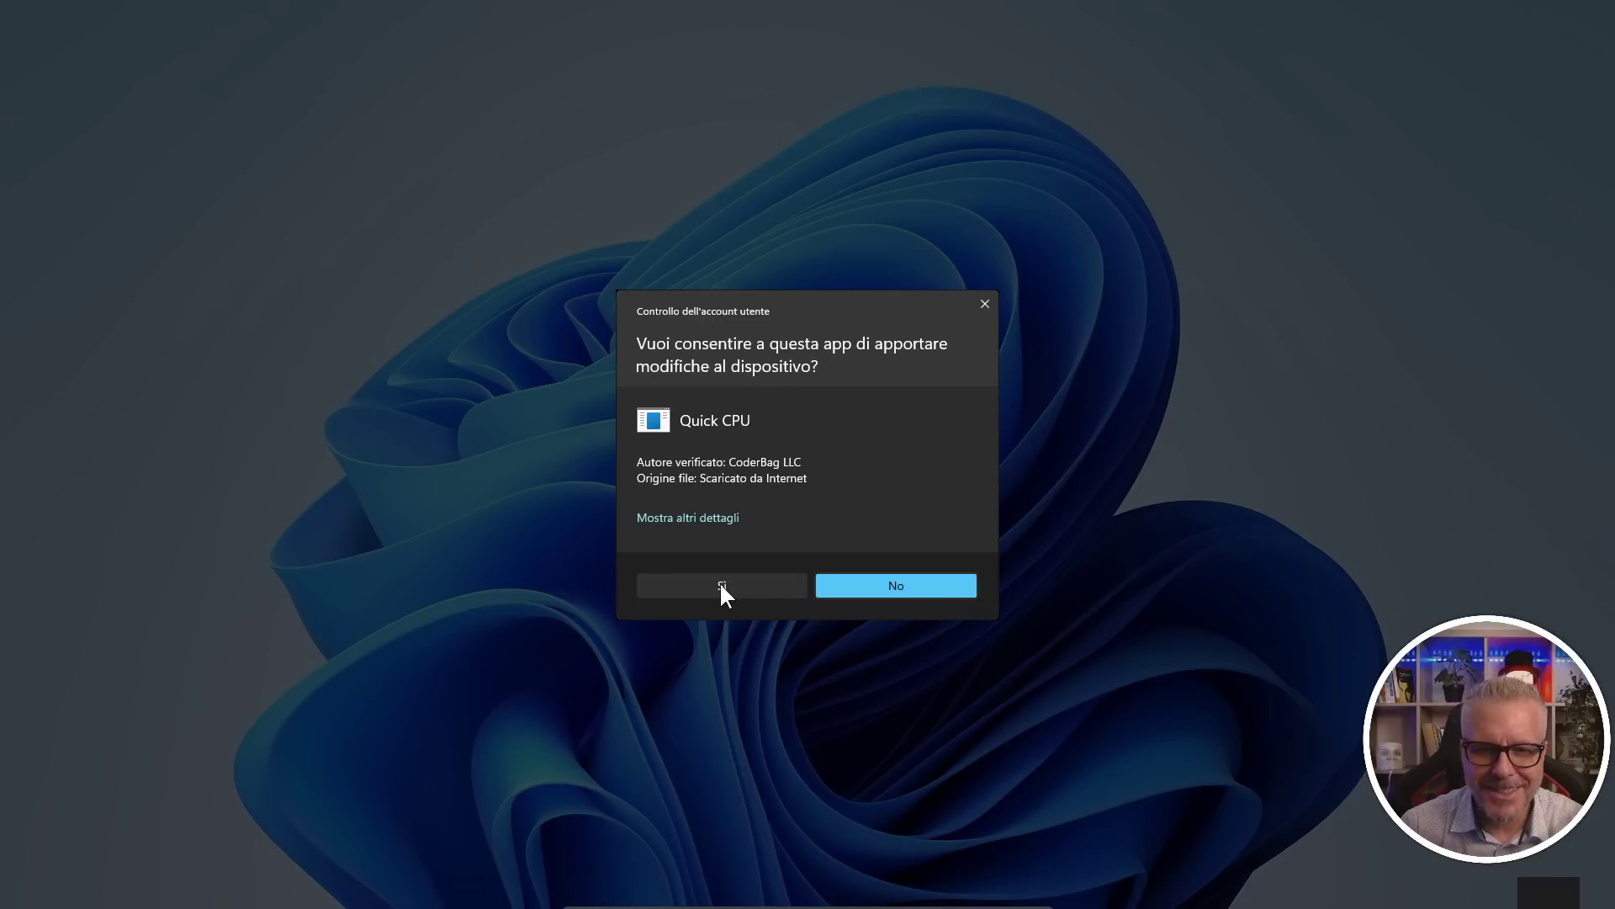
{"action": "left_click", "coordinate": [722, 585]}
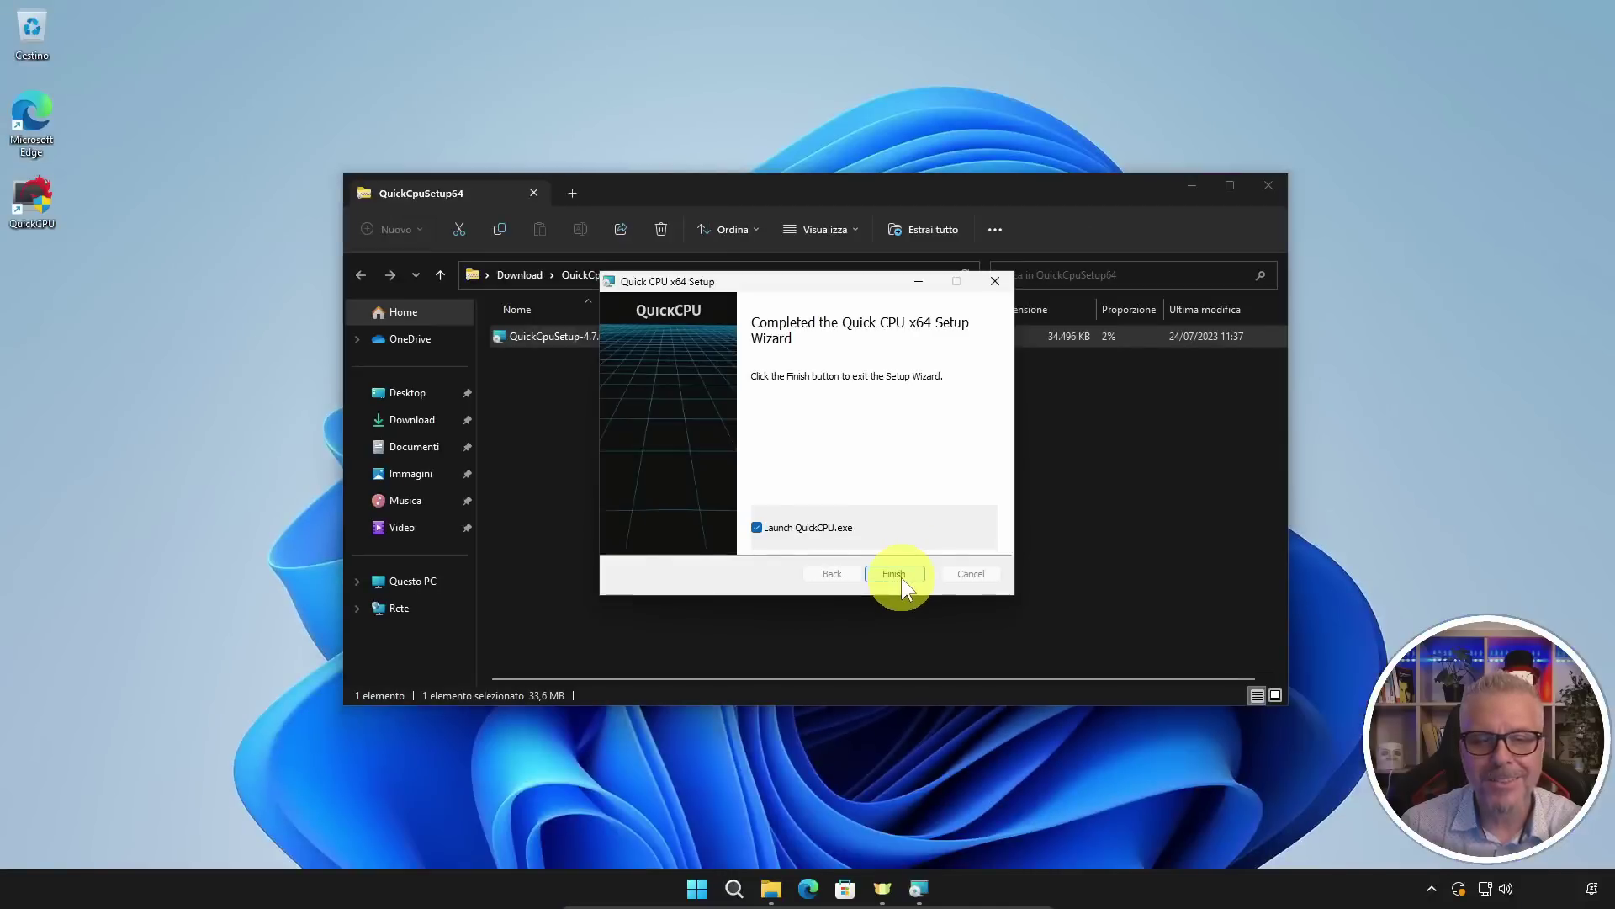
{"action": "left_click", "coordinate": [894, 574]}
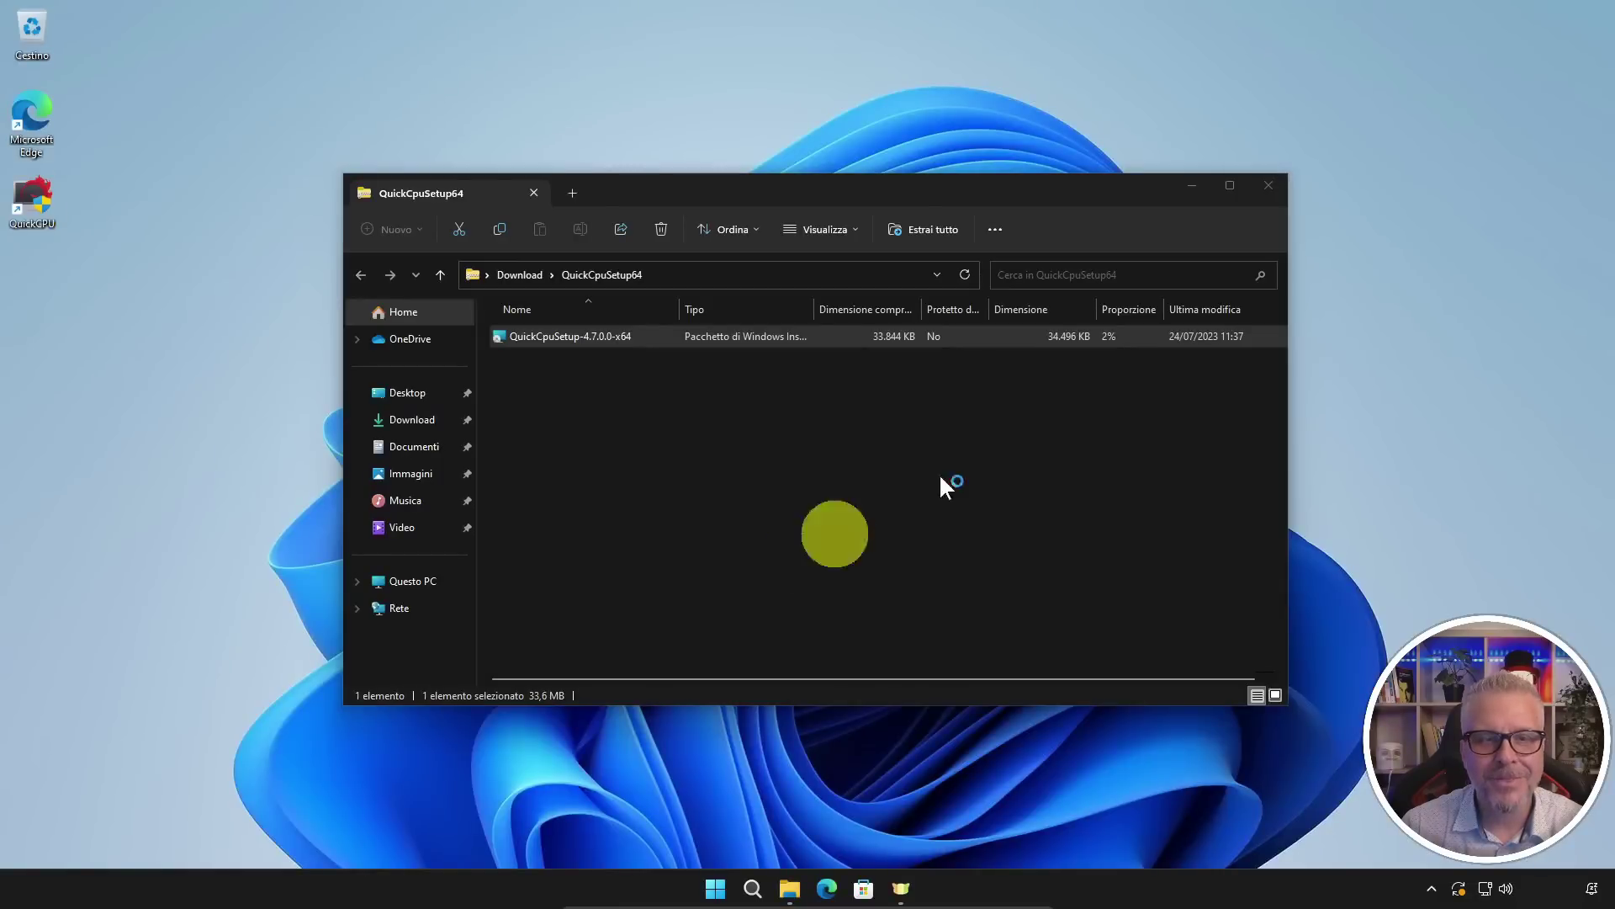
{"action": "left_click", "coordinate": [1268, 187]}
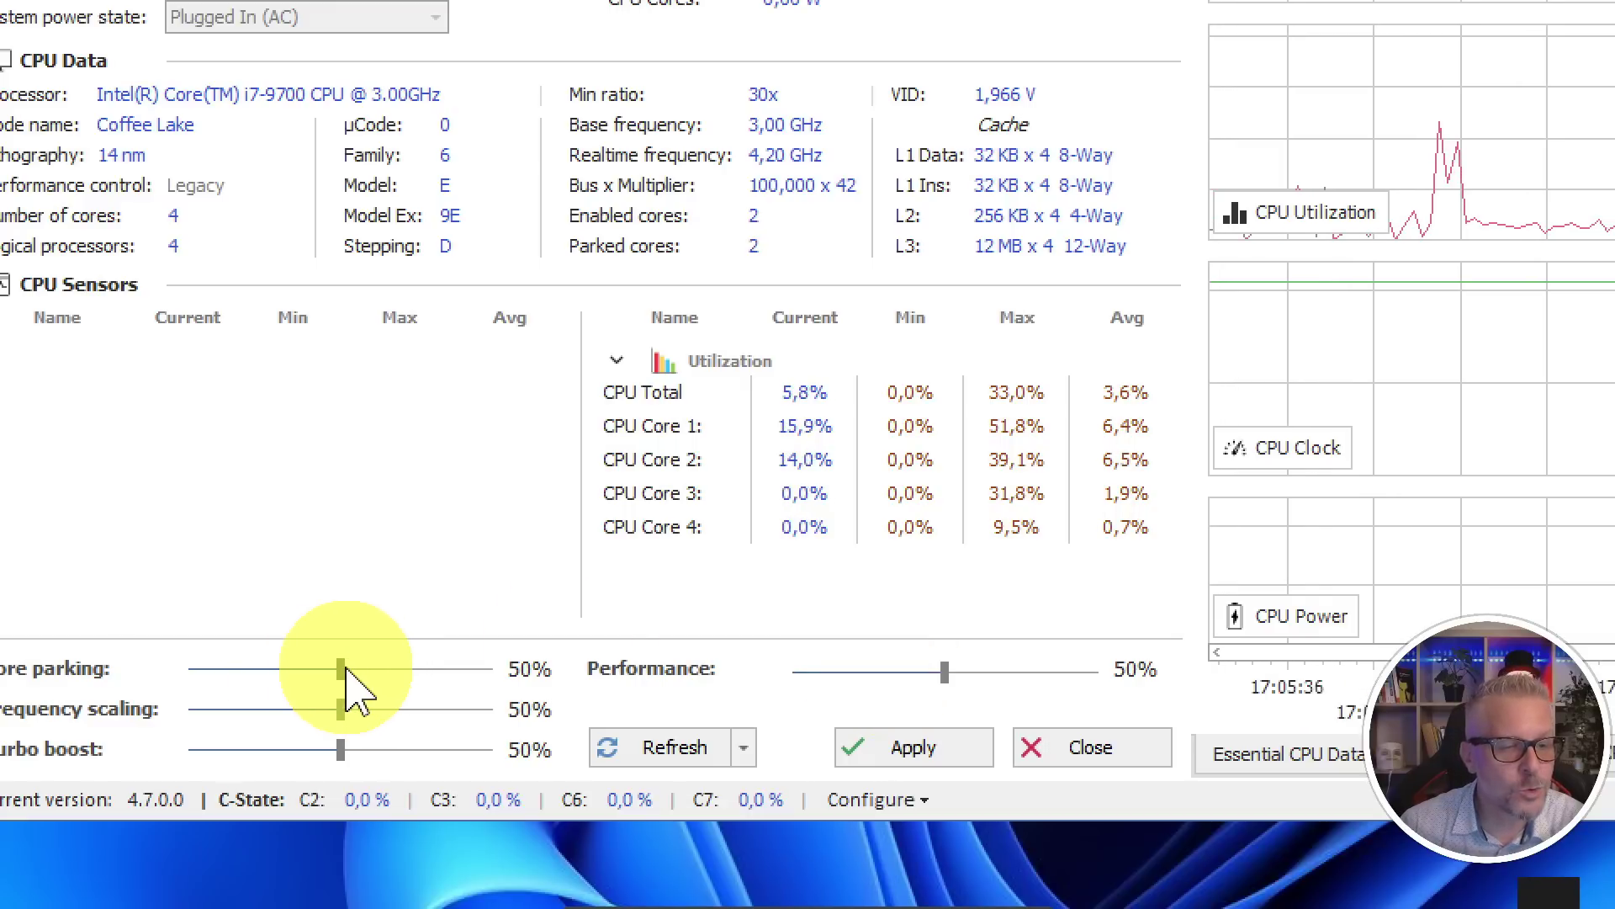
Step: Set core parking, frequency scaling, turbo boost and performance to 100% and apply the changes
{"action": "left_click_drag", "start_coordinate": [346, 669], "coordinate": [540, 671]}
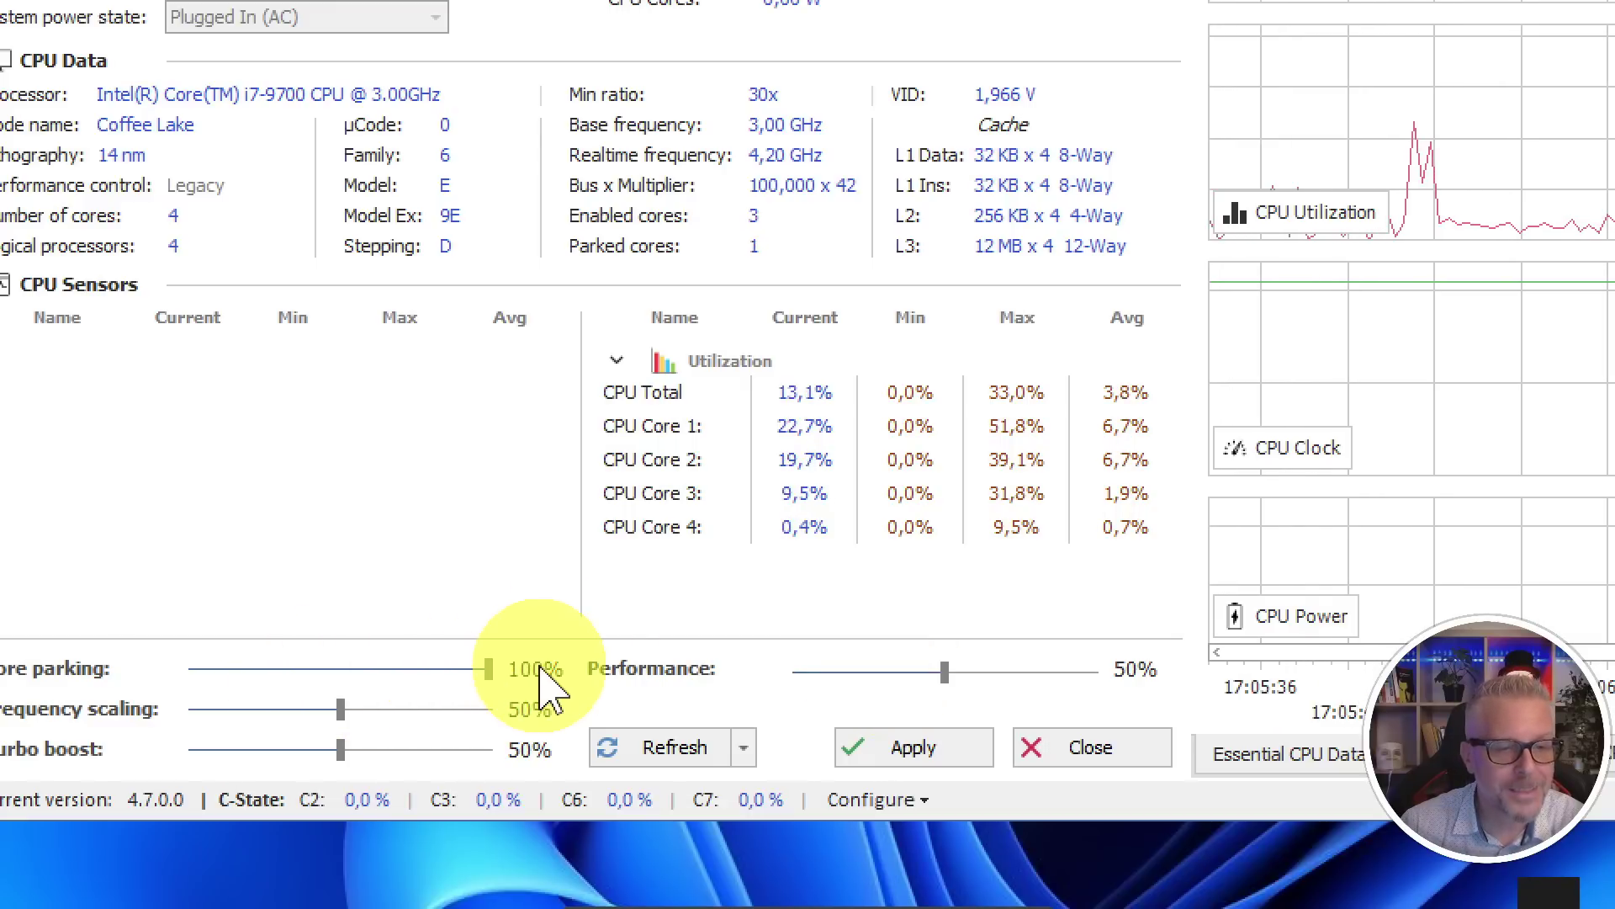
{"action": "left_click_drag", "start_coordinate": [342, 709], "coordinate": [497, 709]}
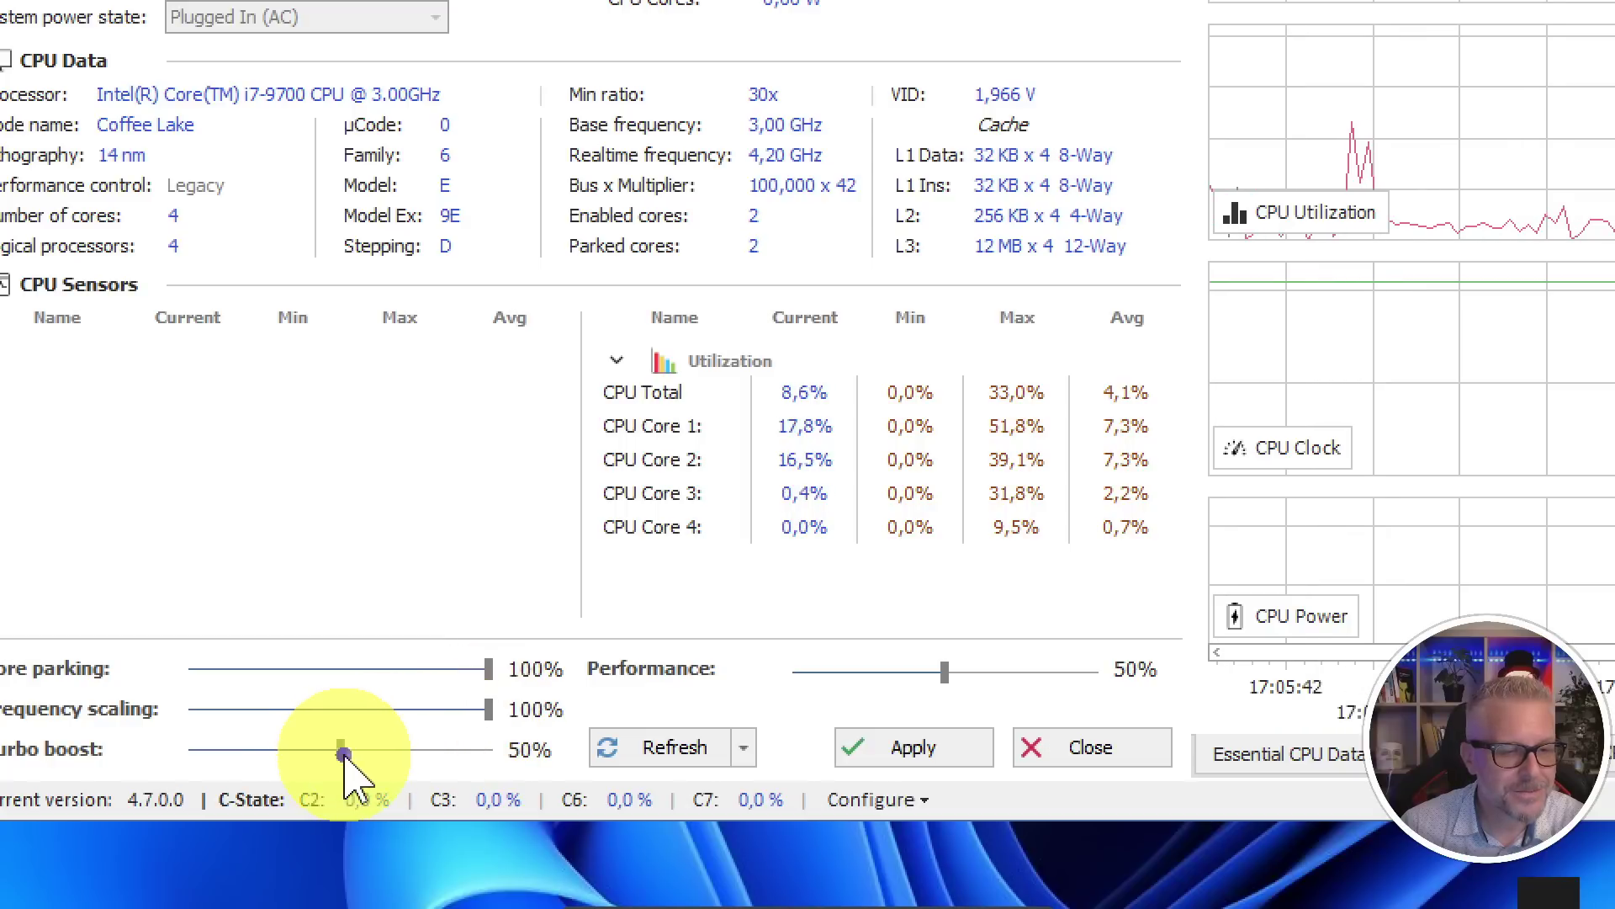
{"action": "left_click_drag", "start_coordinate": [344, 751], "coordinate": [501, 751]}
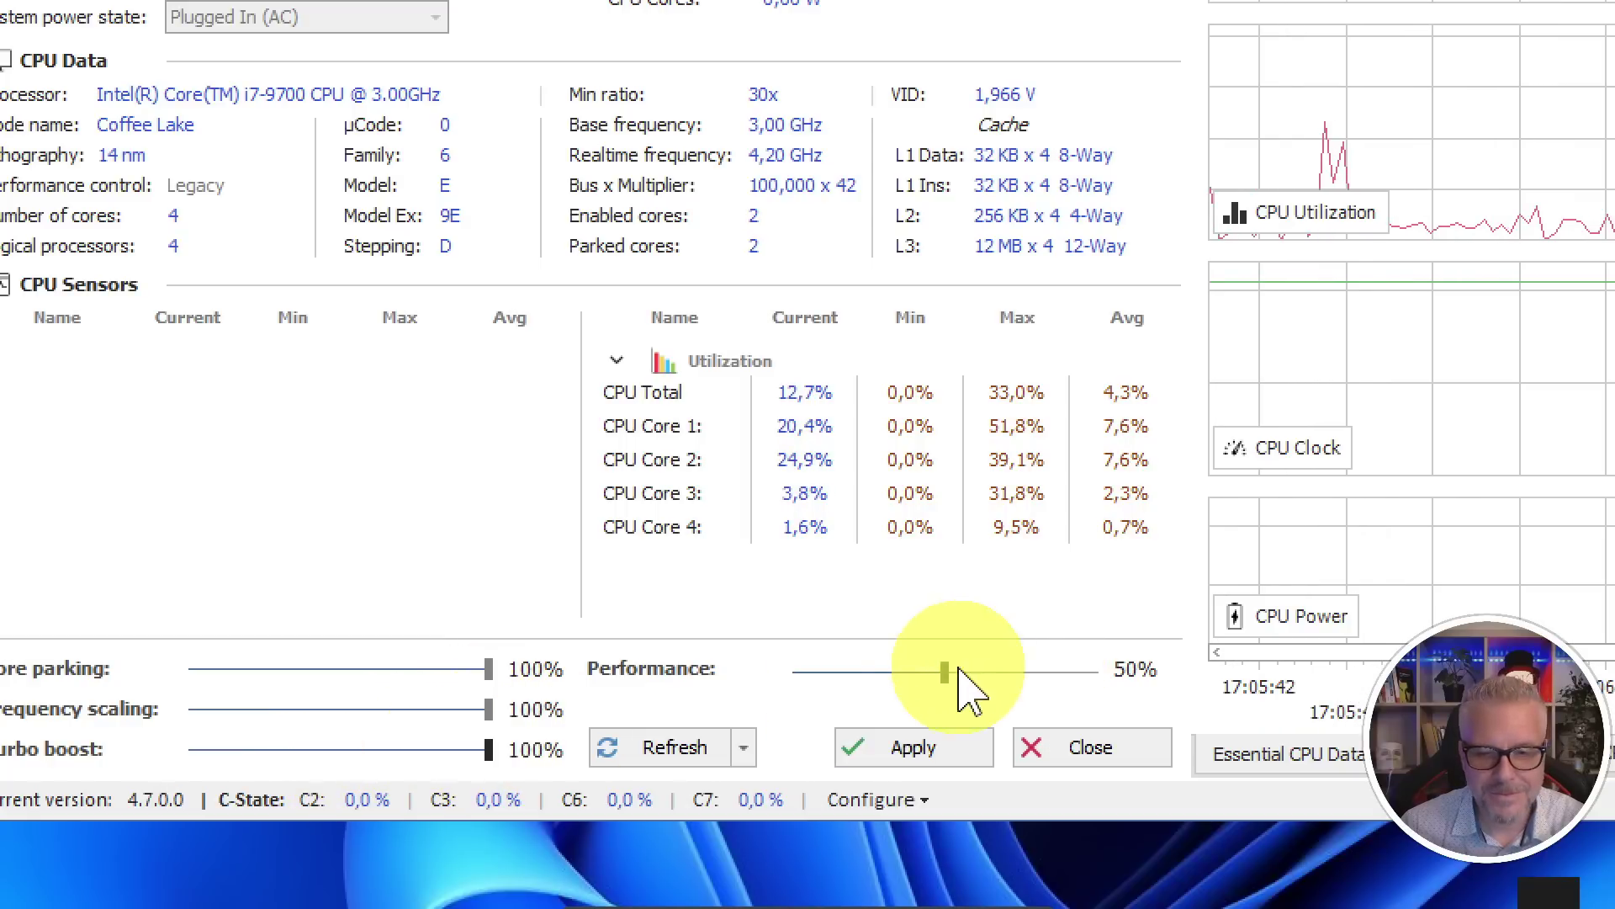
{"action": "left_click_drag", "start_coordinate": [946, 671], "coordinate": [1113, 671]}
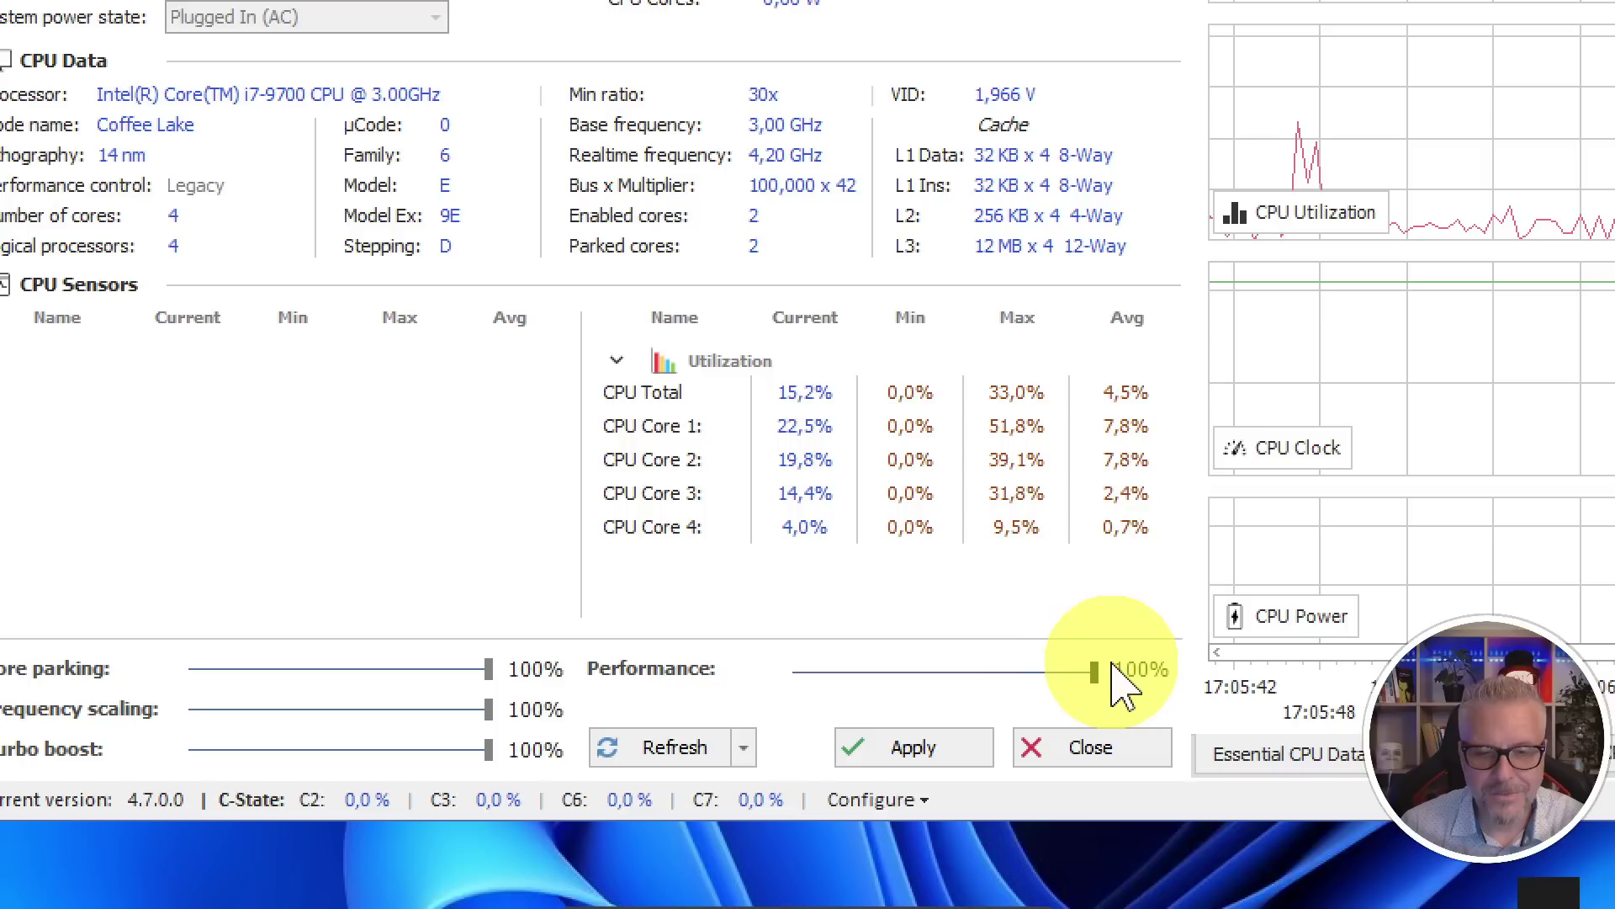
{"action": "left_click", "coordinate": [925, 741]}
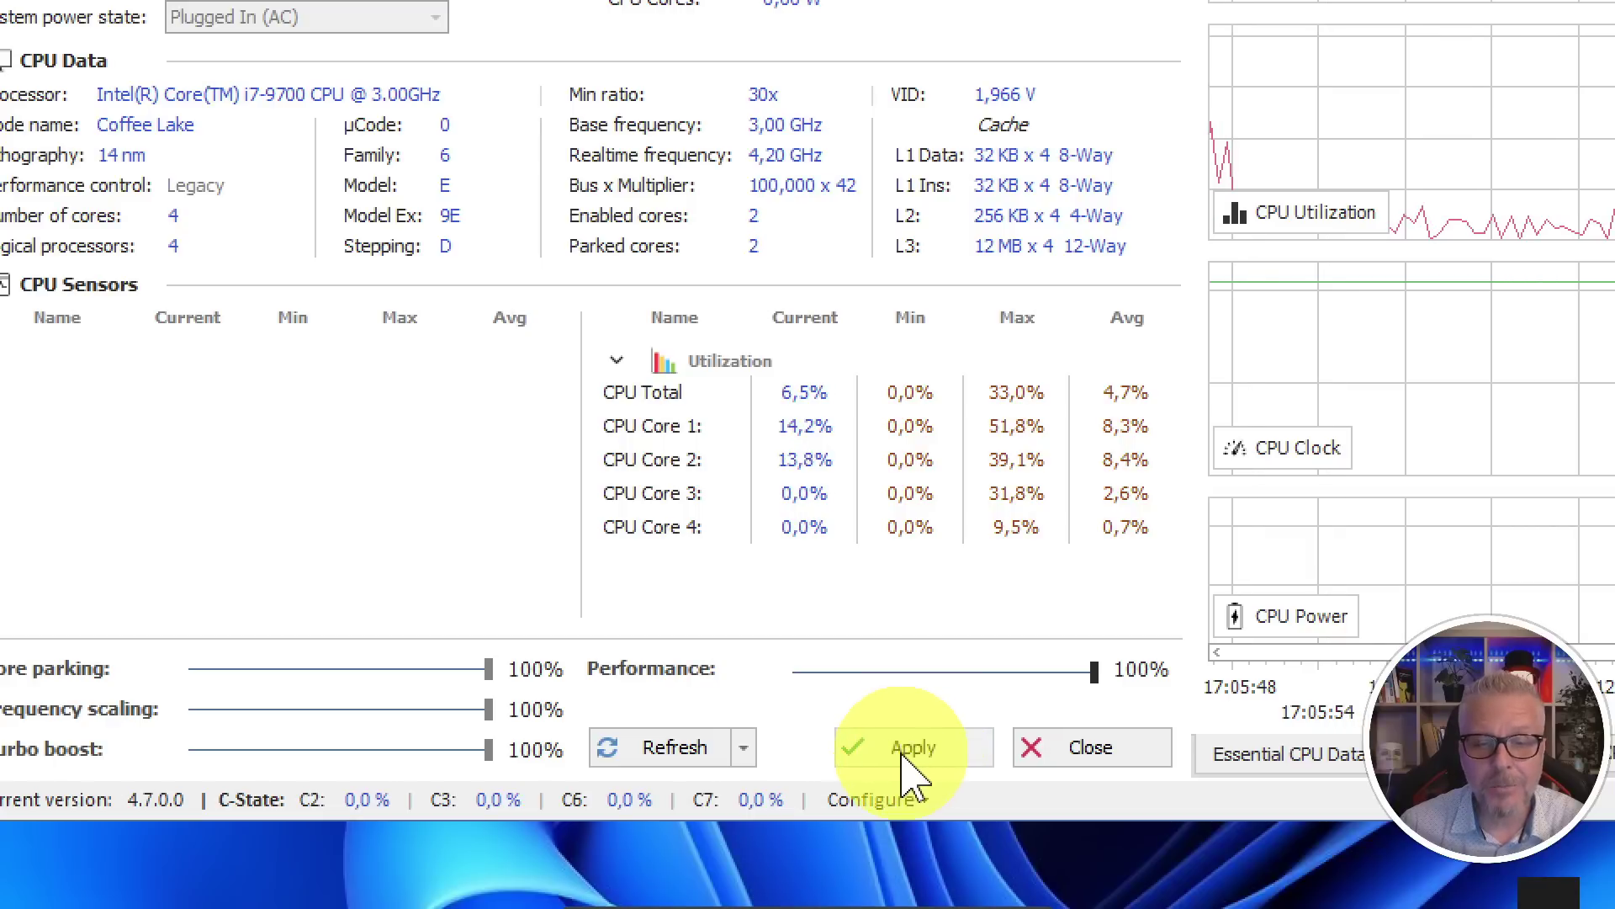
{"action": "left_click", "coordinate": [904, 761]}
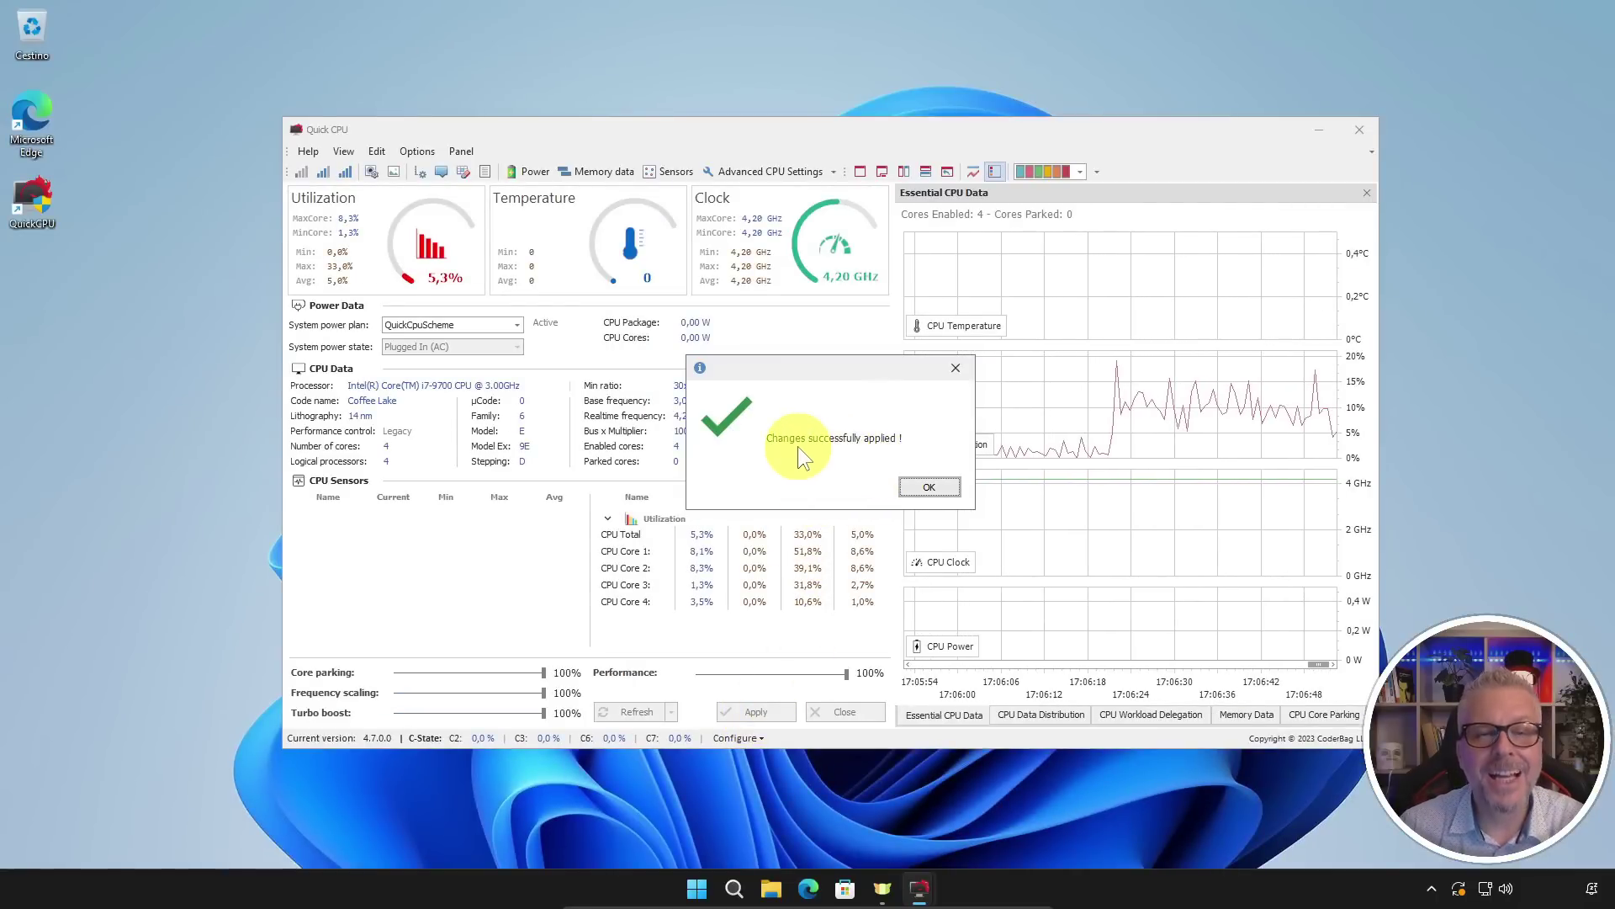
{"action": "left_click", "coordinate": [930, 487]}
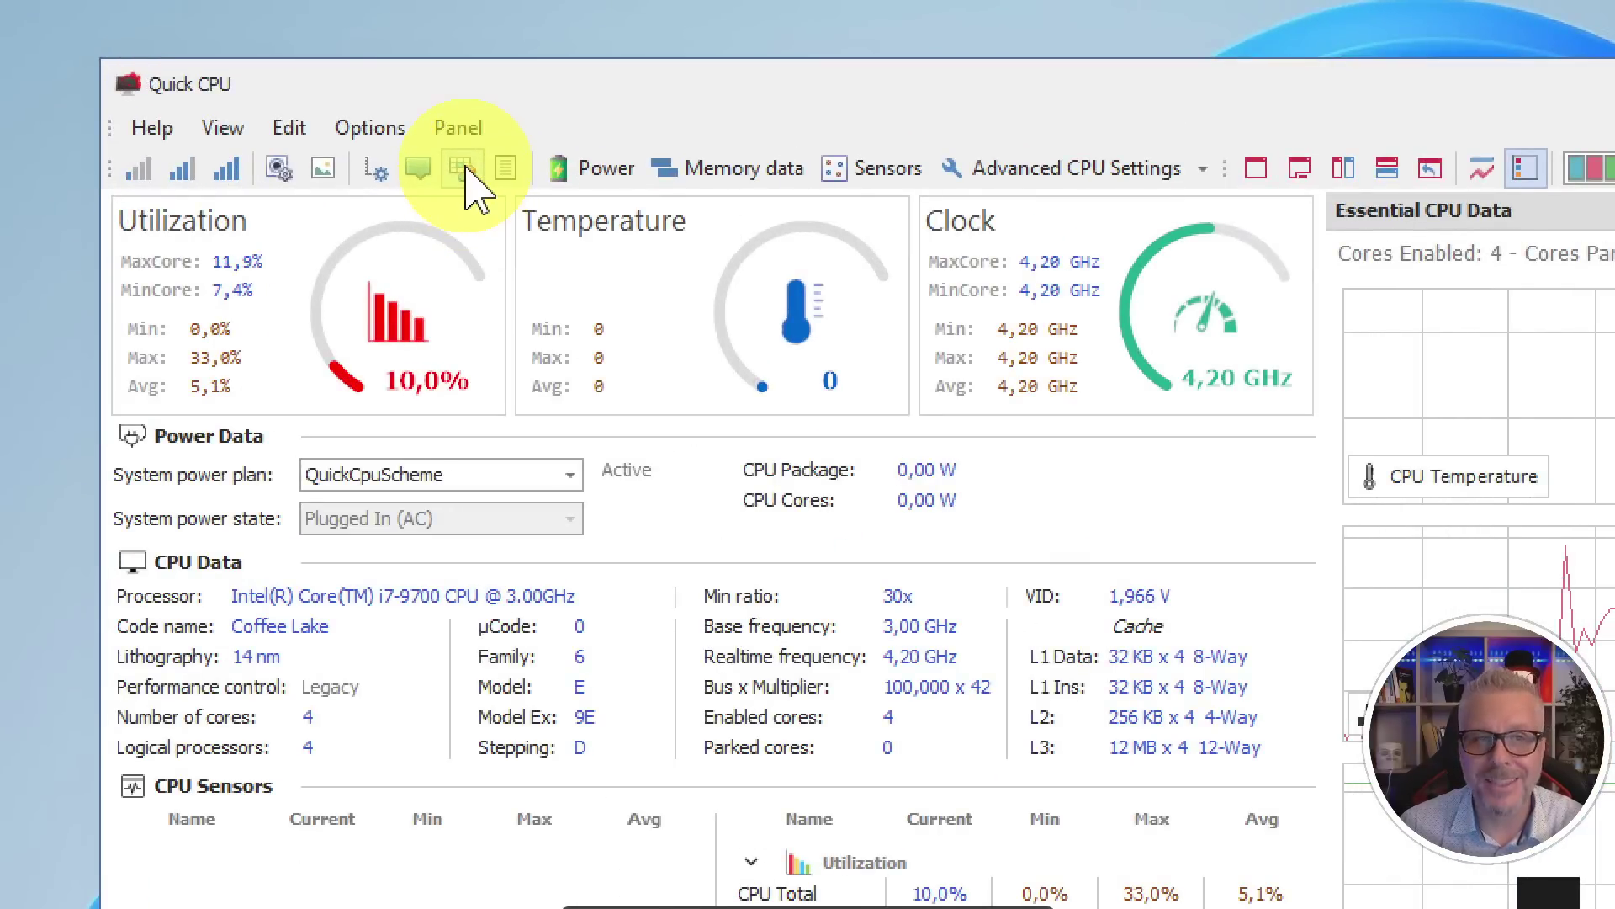
Step: Turn on automatic memory cleanup and apply it, keeping the memory usage cleanup type with the 60% threshold
{"action": "left_click", "coordinate": [465, 170]}
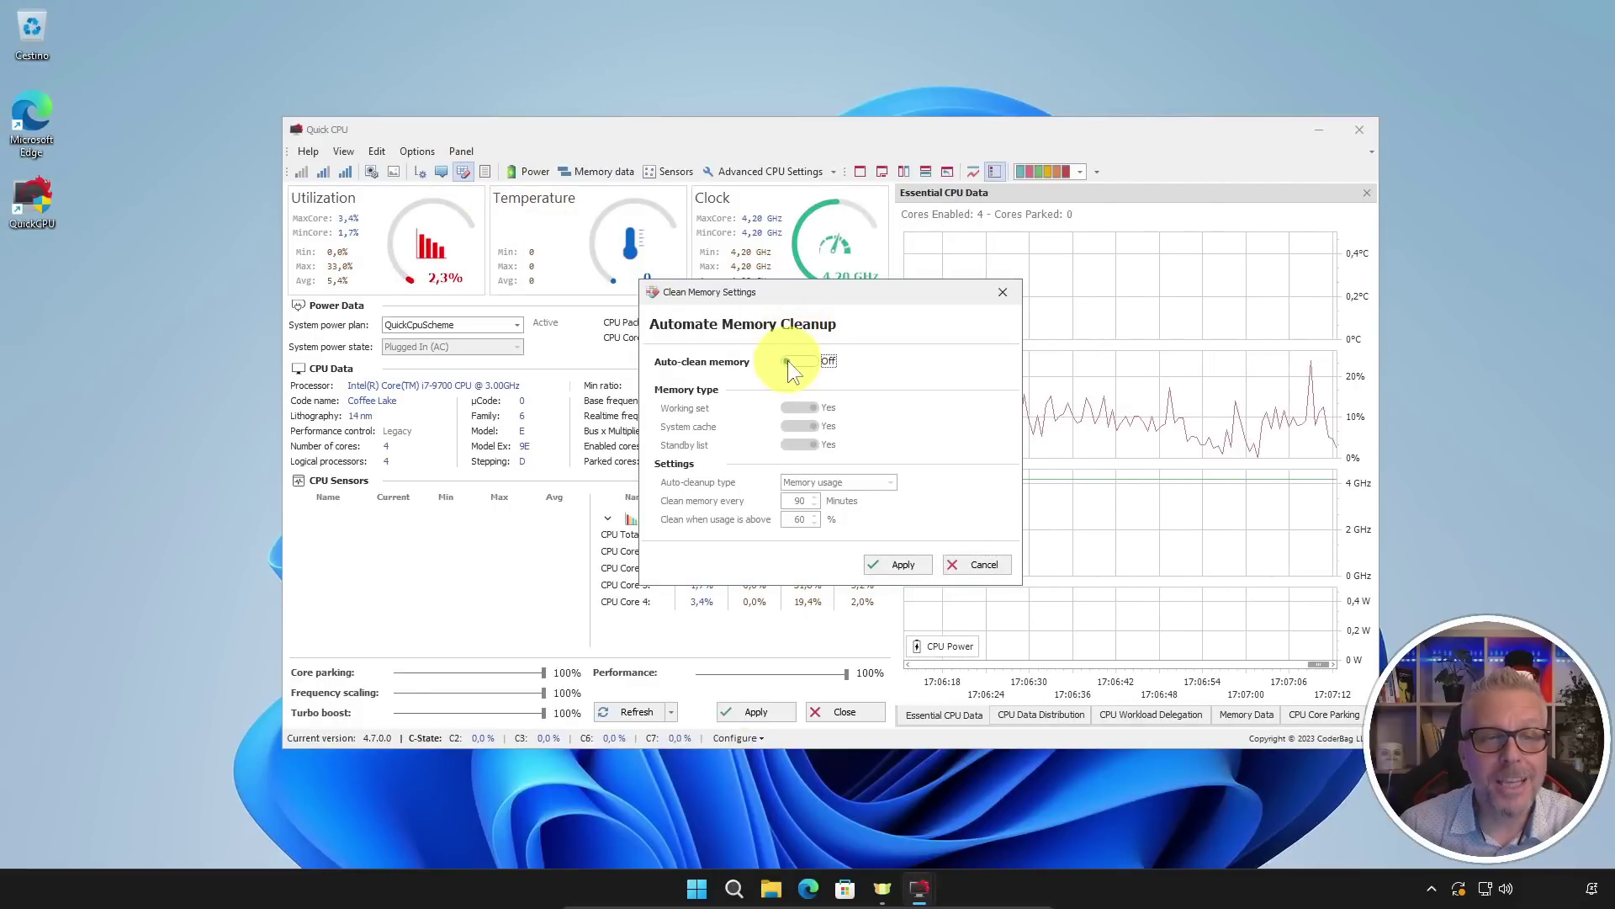
{"action": "left_click", "coordinate": [788, 360]}
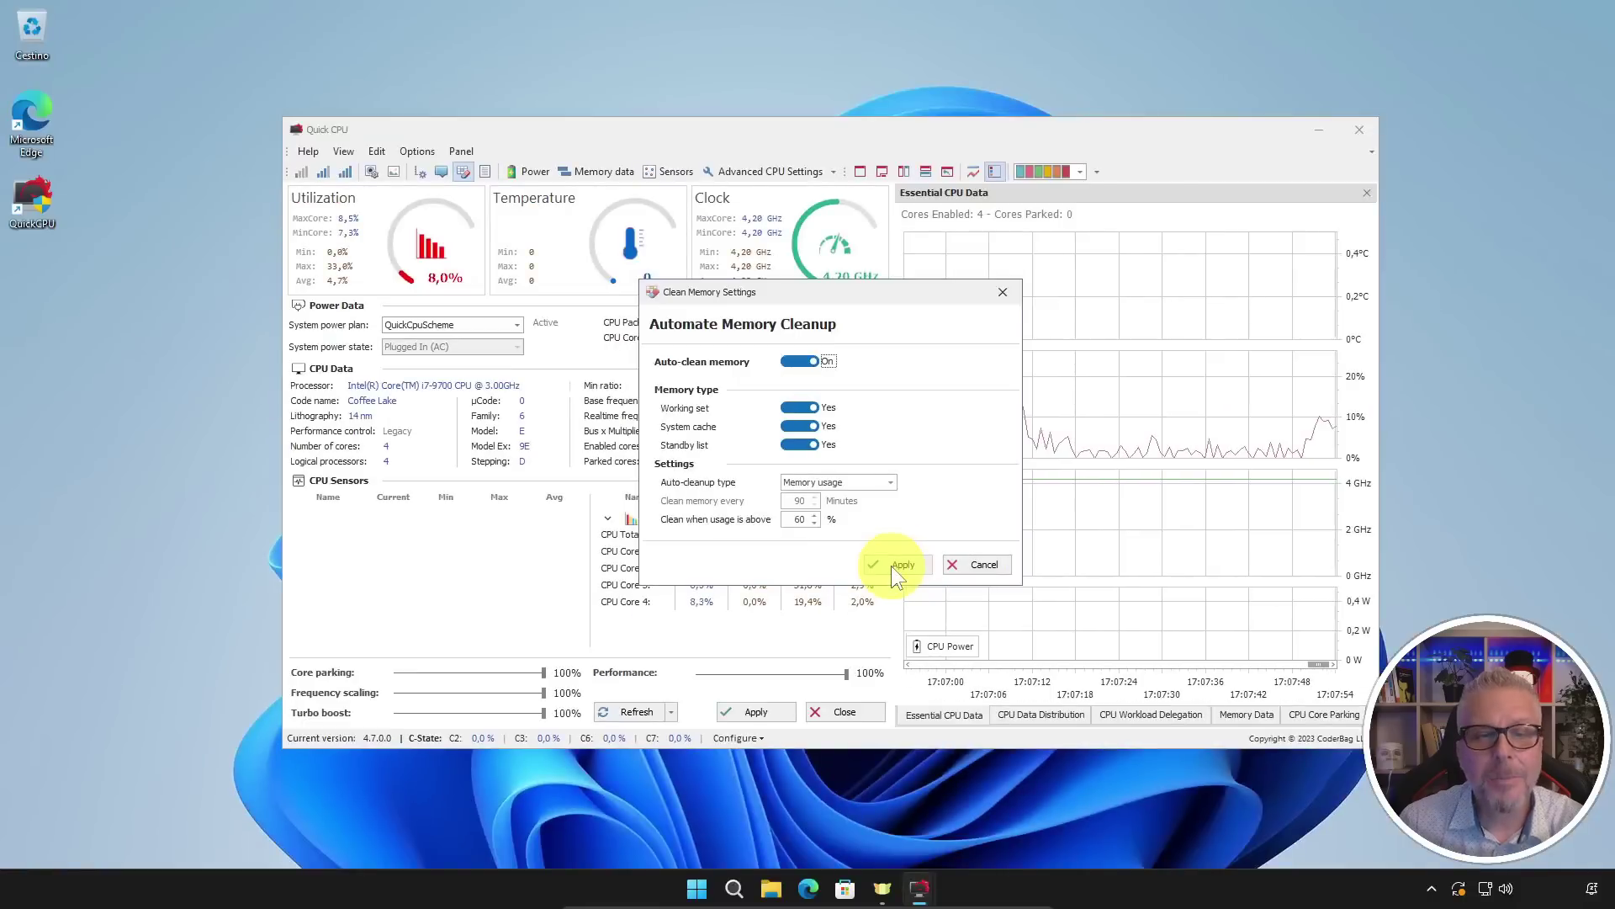
{"action": "left_click", "coordinate": [894, 560]}
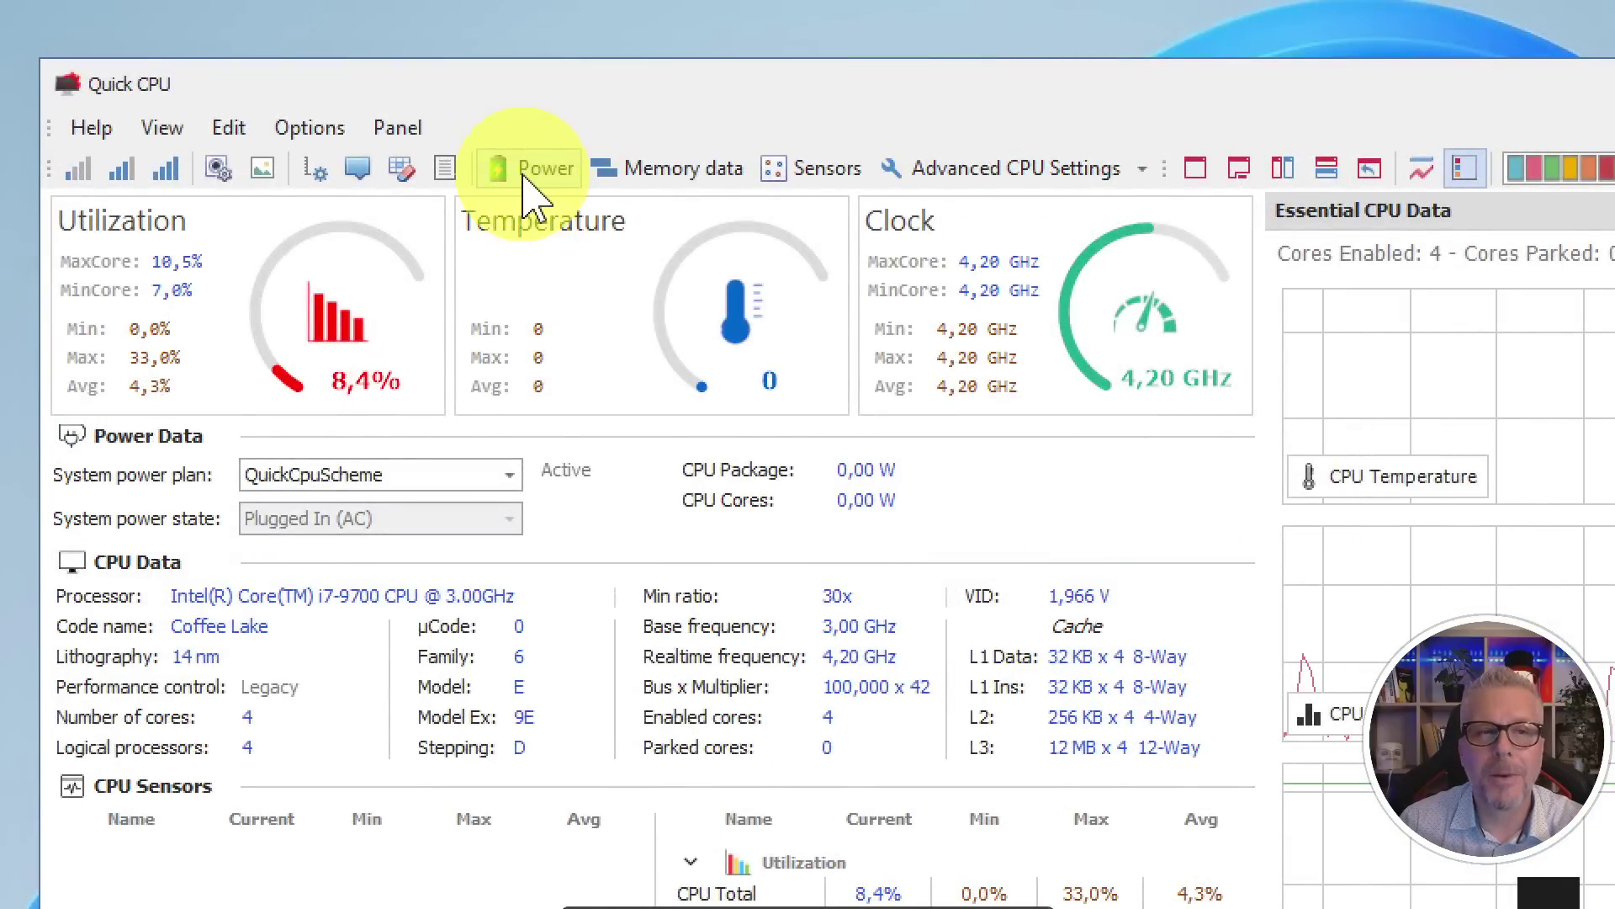
Step: Choose the QuickCpuScheme power plan in the power plan settings and close the Power Profile window
{"action": "left_click", "coordinate": [525, 179]}
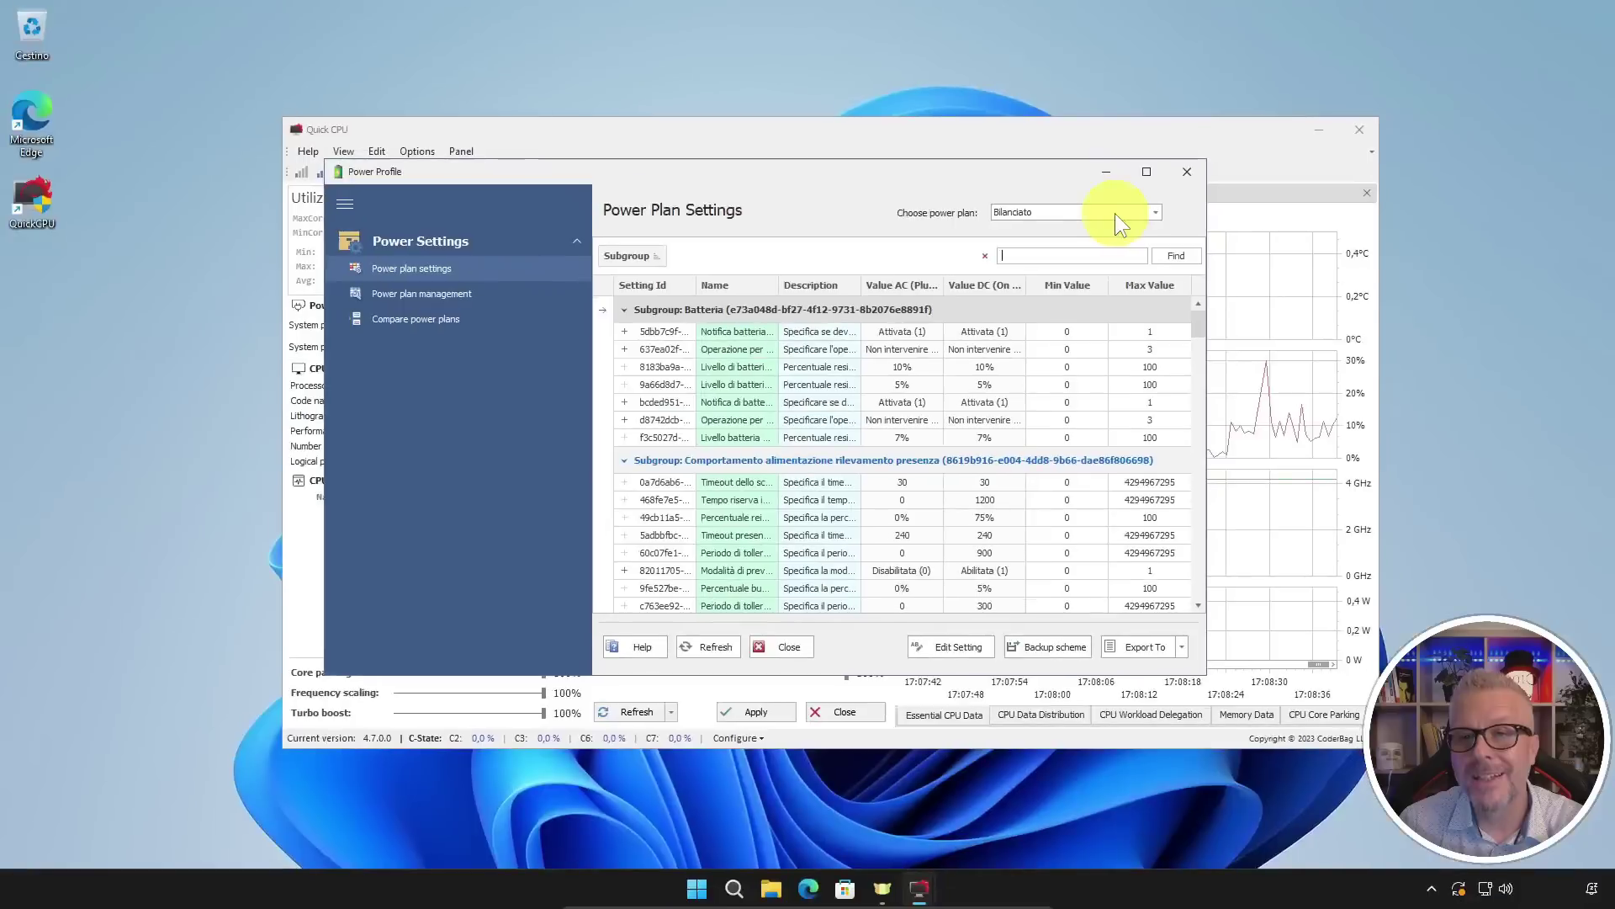
{"action": "left_click", "coordinate": [1308, 209]}
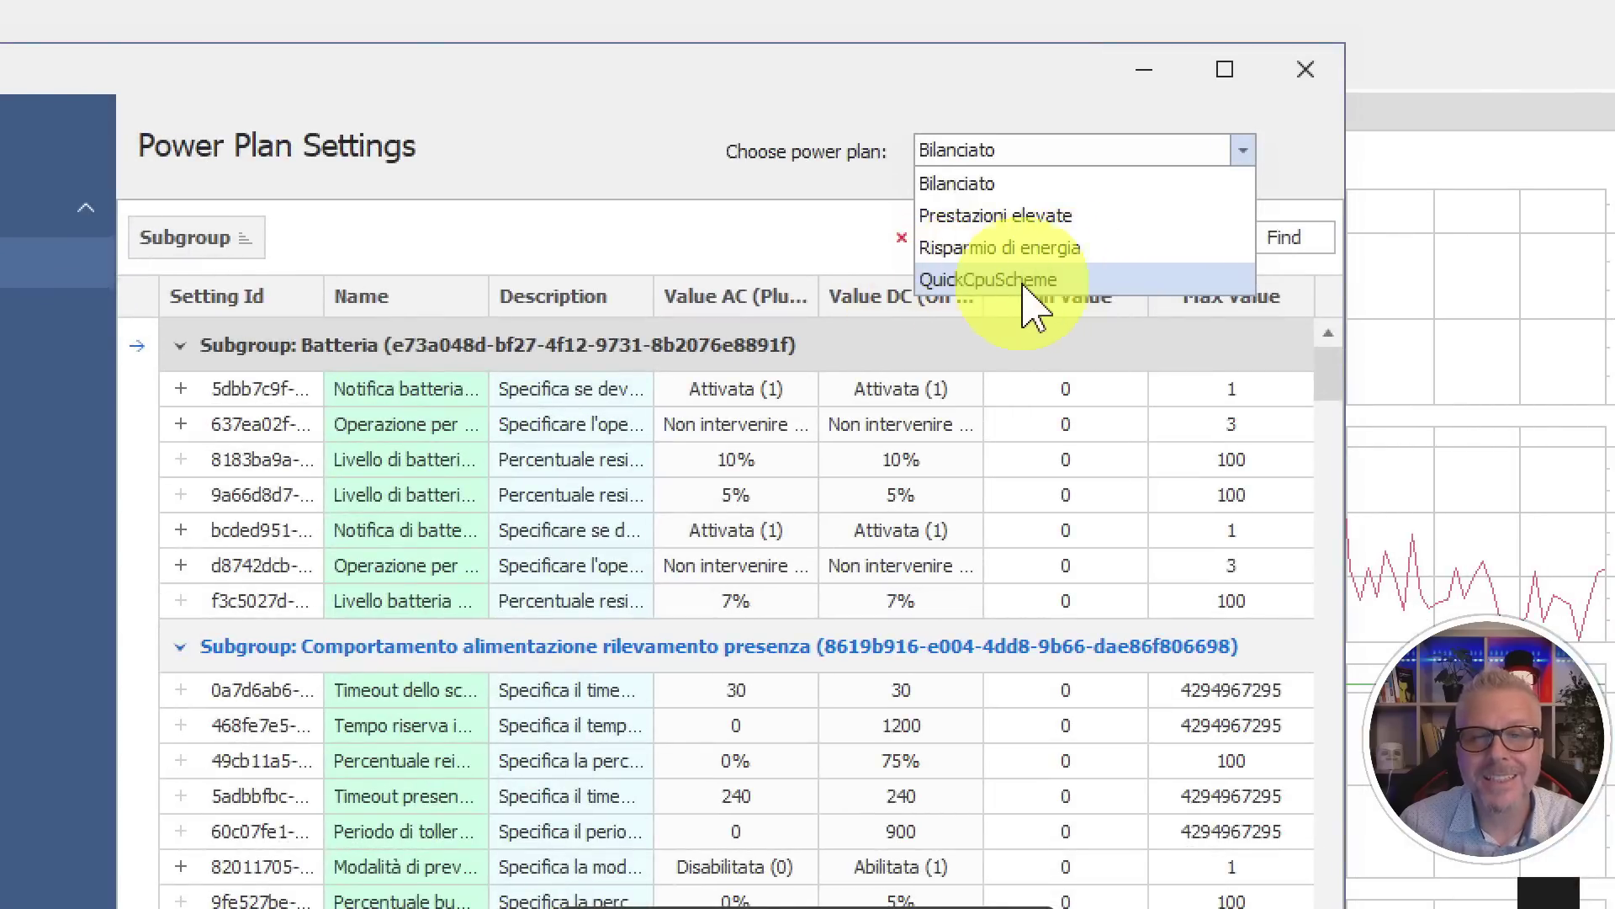
{"action": "left_click", "coordinate": [1031, 281]}
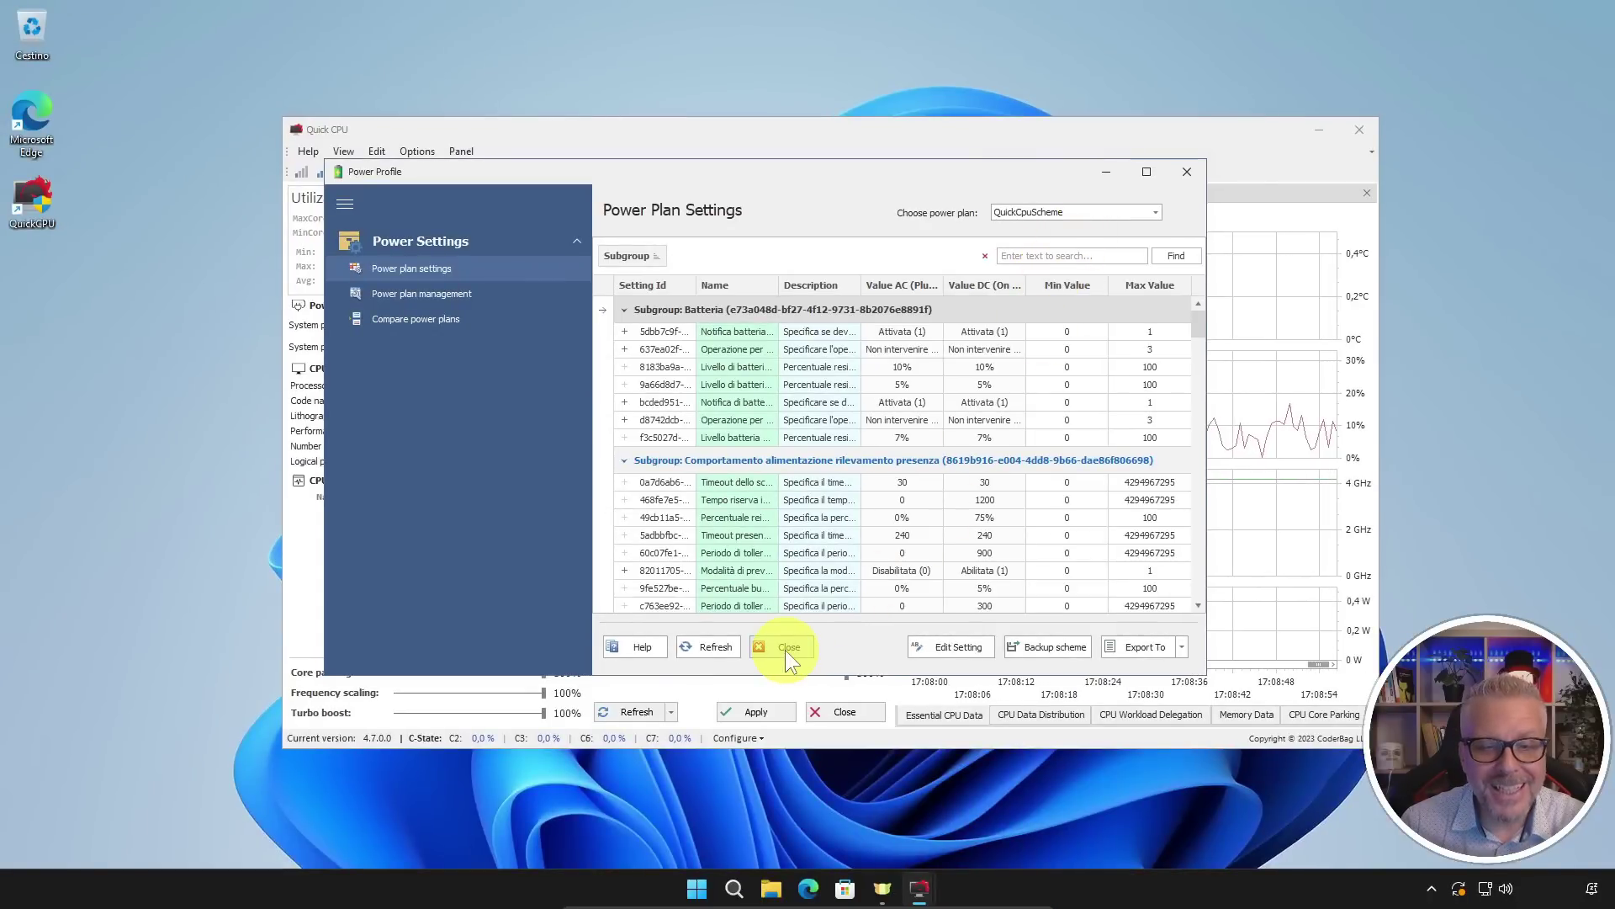
{"action": "left_click", "coordinate": [785, 648]}
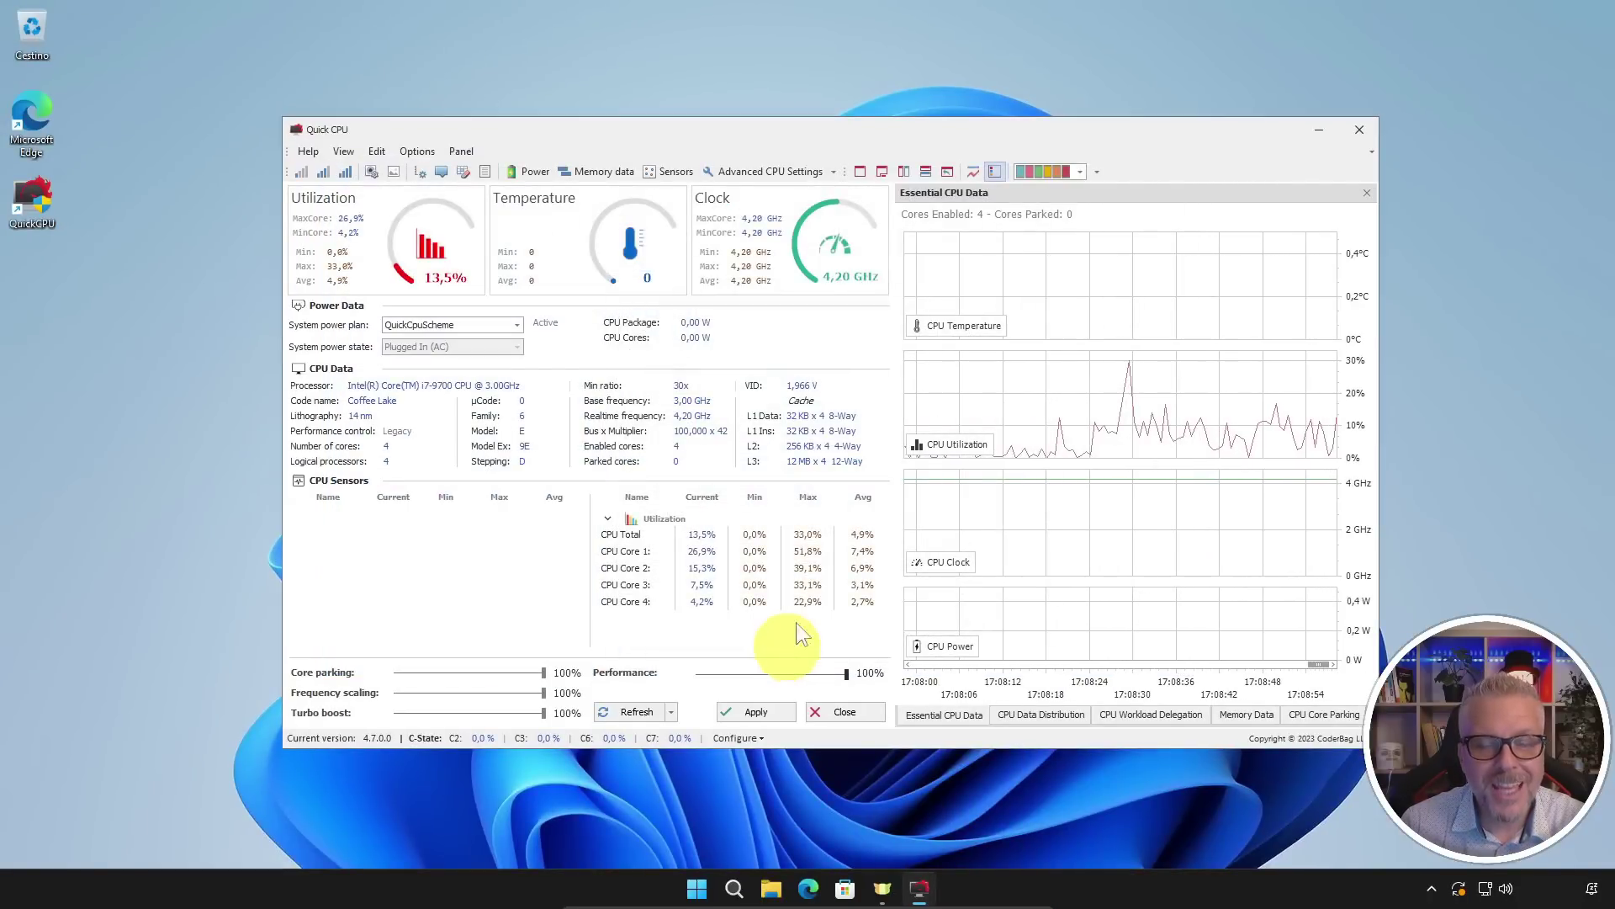
{"action": "mouse_move", "coordinate": [939, 357]}
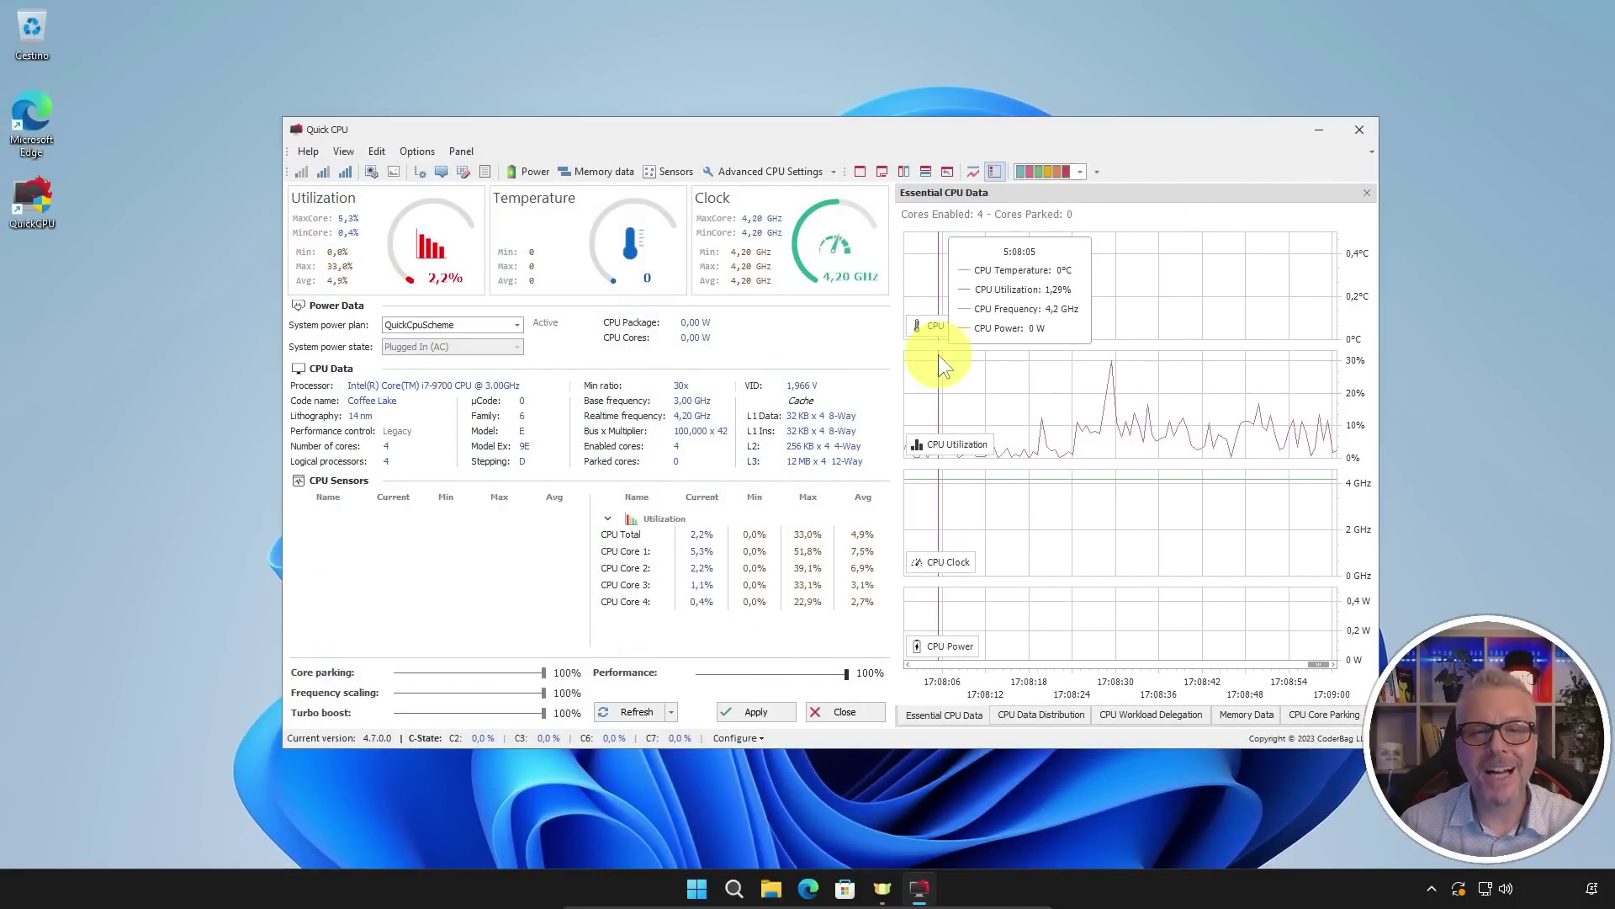